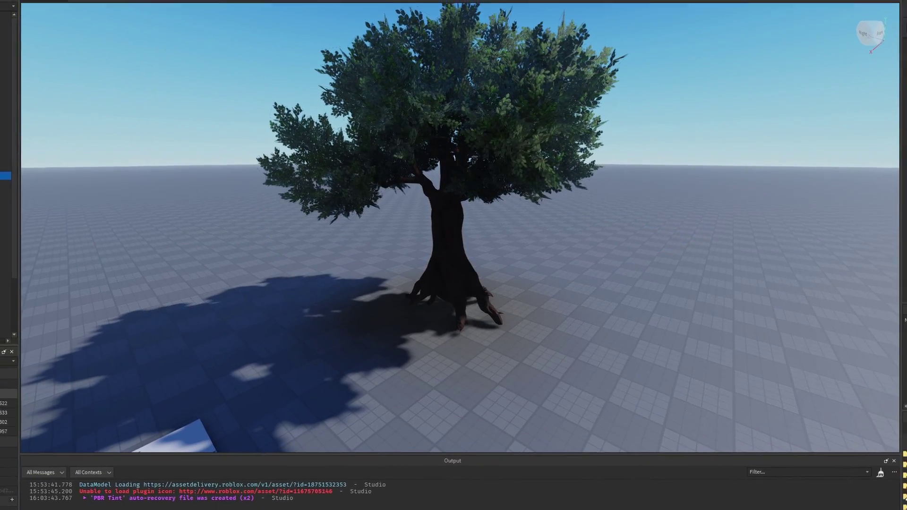
# Tint the AlienTree_A SurfaceAppearance on the large tree's leaves light green (161, 255, 60), and clear the selection.
pyautogui.click(7, 394)
pyautogui.moveTo(471, 165); pyautogui.dragTo(382, 245)
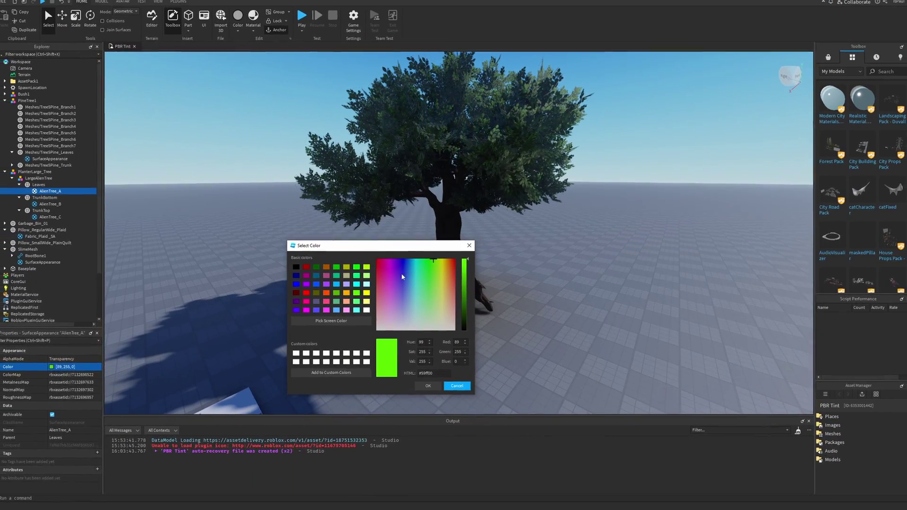
pyautogui.moveTo(401, 274); pyautogui.dragTo(435, 278)
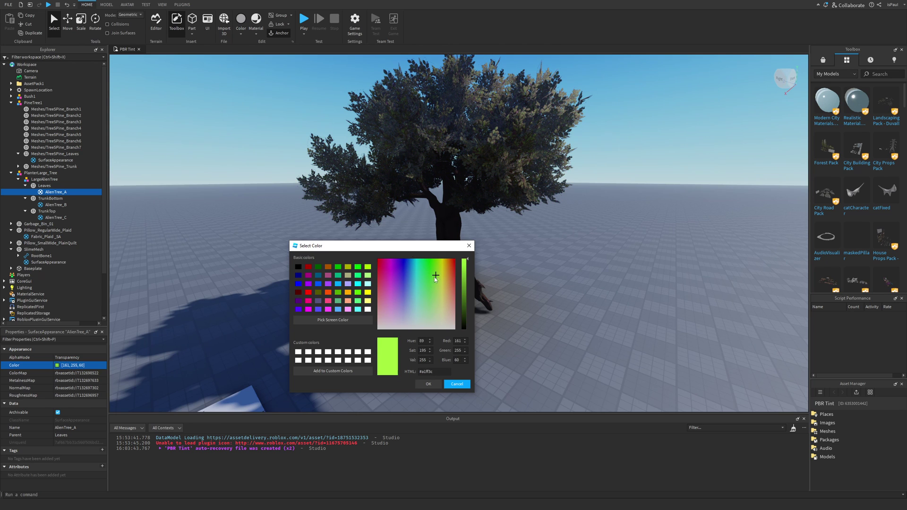
pyautogui.click(430, 385)
pyautogui.click(486, 350)
pyautogui.moveTo(485, 350); pyautogui.dragTo(502, 333, button='right')
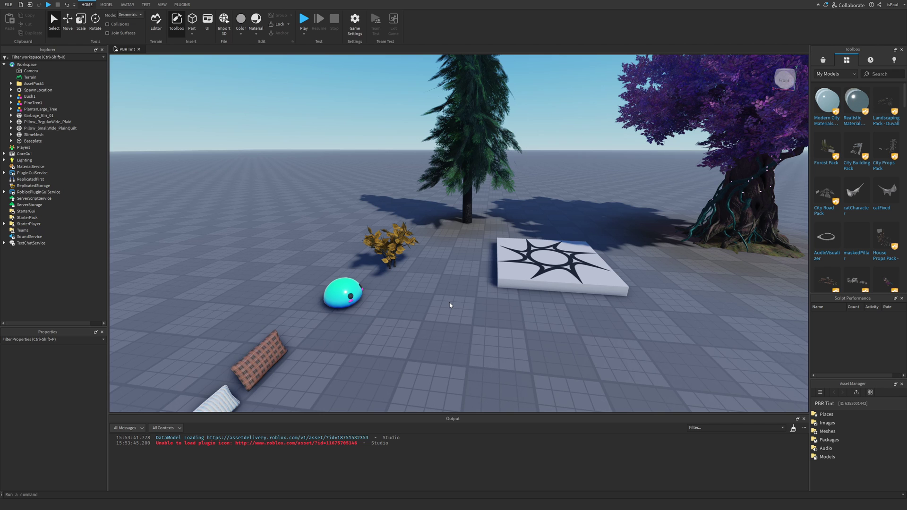
# Focus on the SlimeMesh and set the Color of its SurfaceAppearance to yellow (255, 247, 0).
pyautogui.click(343, 293)
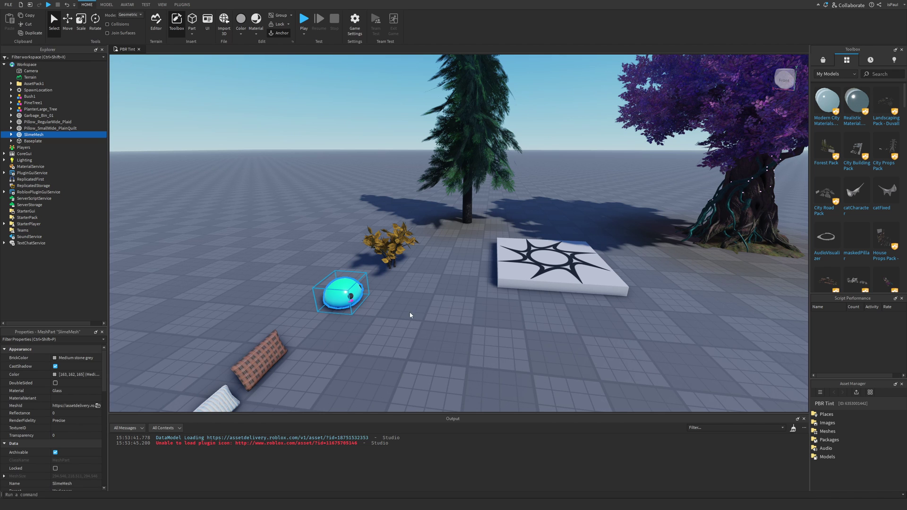
pyautogui.press('f')
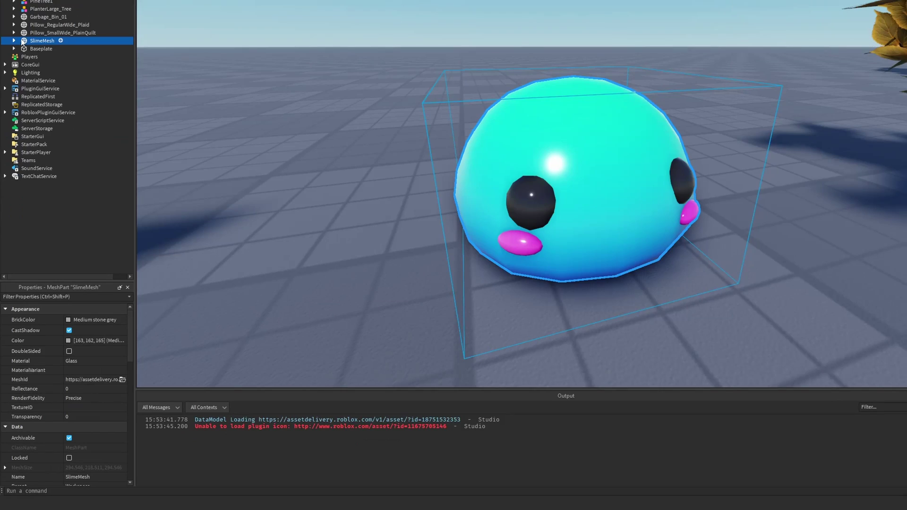
pyautogui.click(11, 135)
pyautogui.click(40, 56)
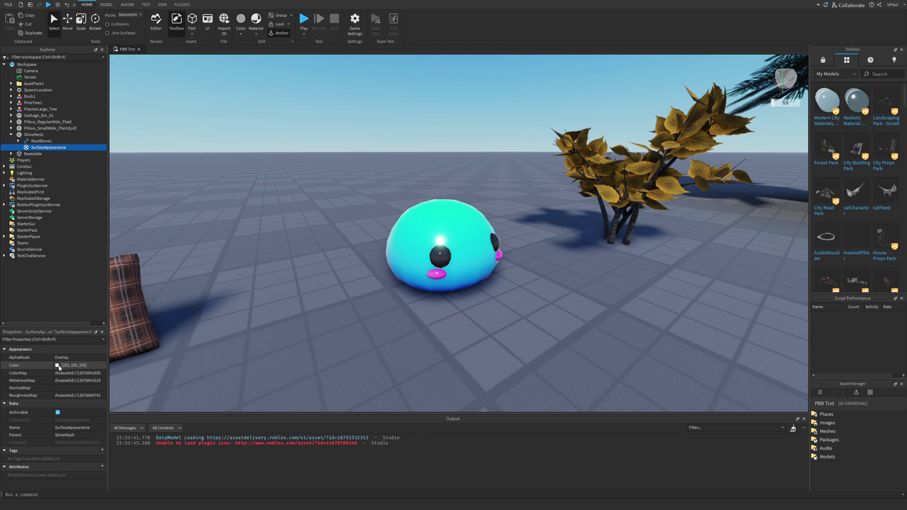
pyautogui.click(58, 365)
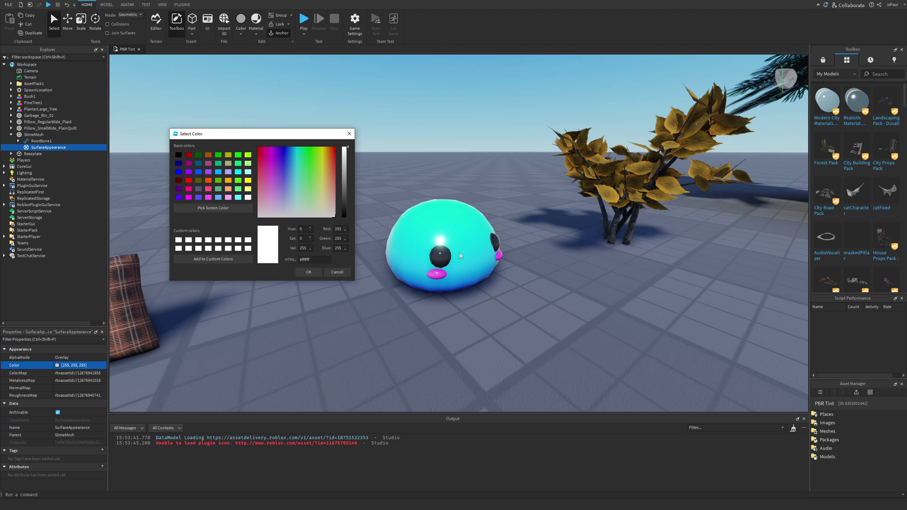
pyautogui.moveTo(307, 211); pyautogui.dragTo(323, 147)
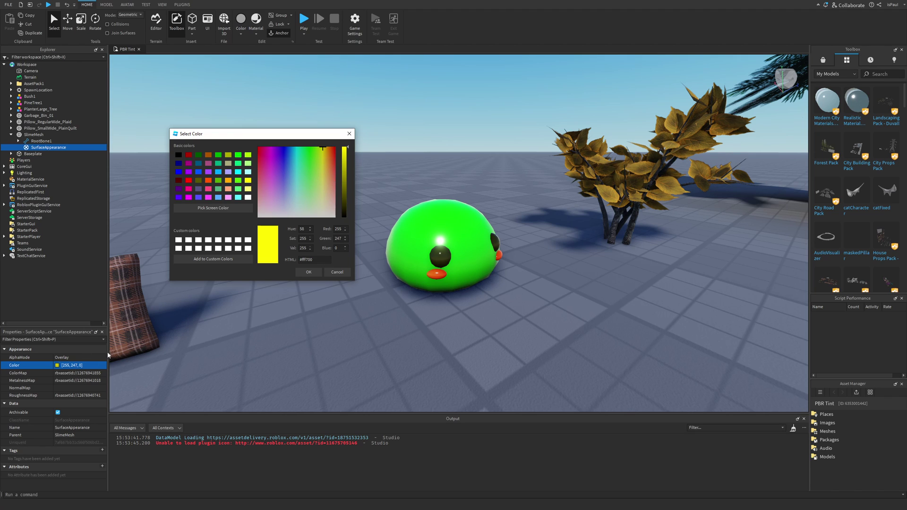
# Try white, yellow (255, 225, 0) and a range of magenta-to-cyan tints on the slime's SurfaceAppearance.
pyautogui.moveTo(326, 208); pyautogui.dragTo(345, 226)
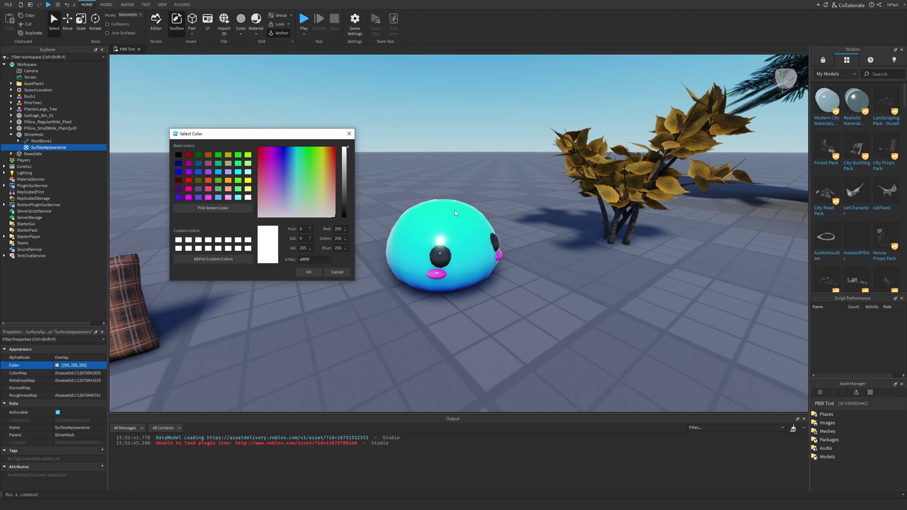
pyautogui.click(324, 146)
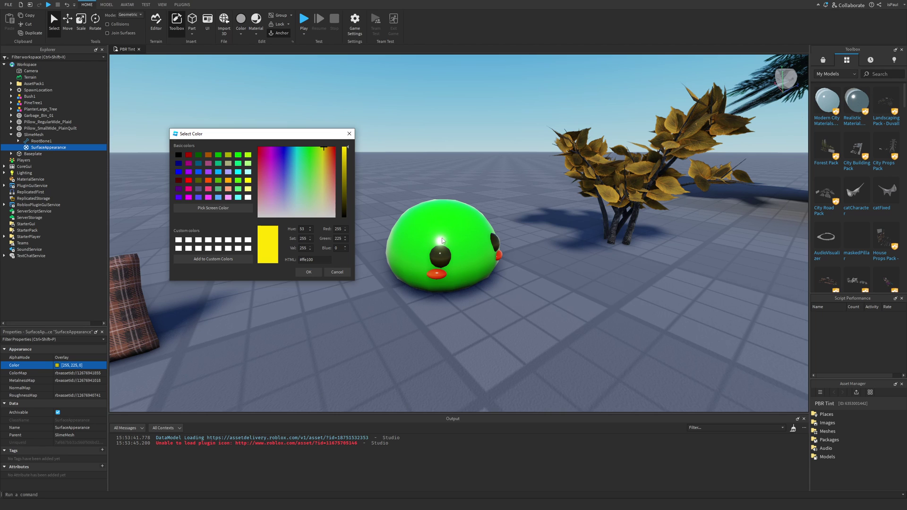
pyautogui.moveTo(271, 152); pyautogui.dragTo(300, 154)
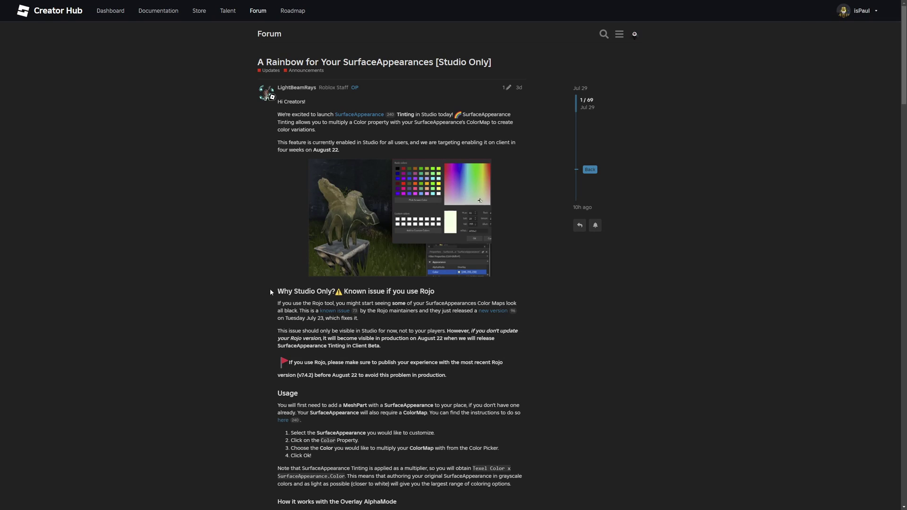
# Switch to the Creator Hub forum post on SurfaceAppearance tinting and examine the Rojo known issue and the client release date.
pyautogui.moveTo(344, 291); pyautogui.dragTo(385, 291)
pyautogui.doubleClick(427, 292)
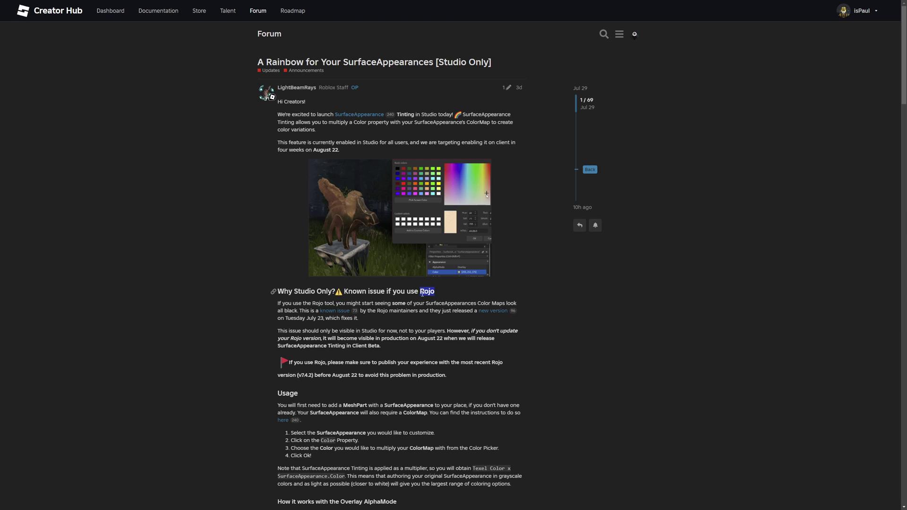
pyautogui.click(313, 303)
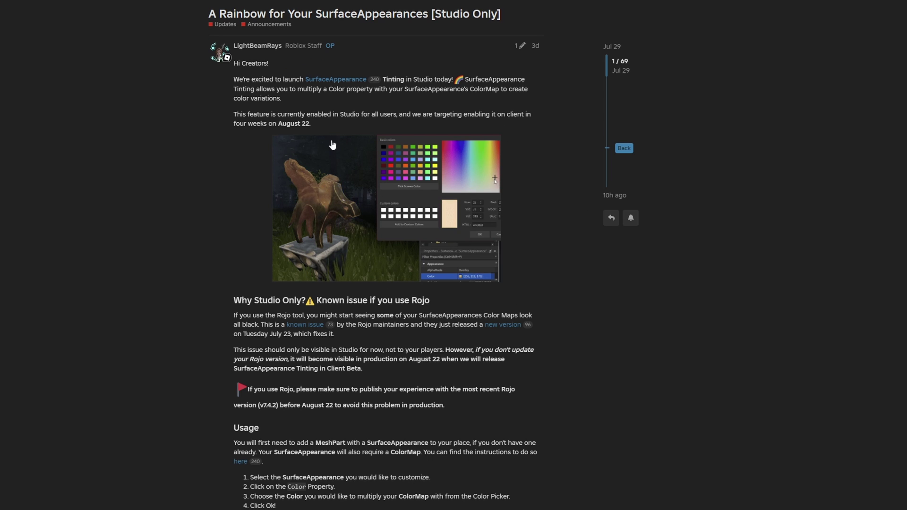
pyautogui.moveTo(290, 124); pyautogui.dragTo(322, 125)
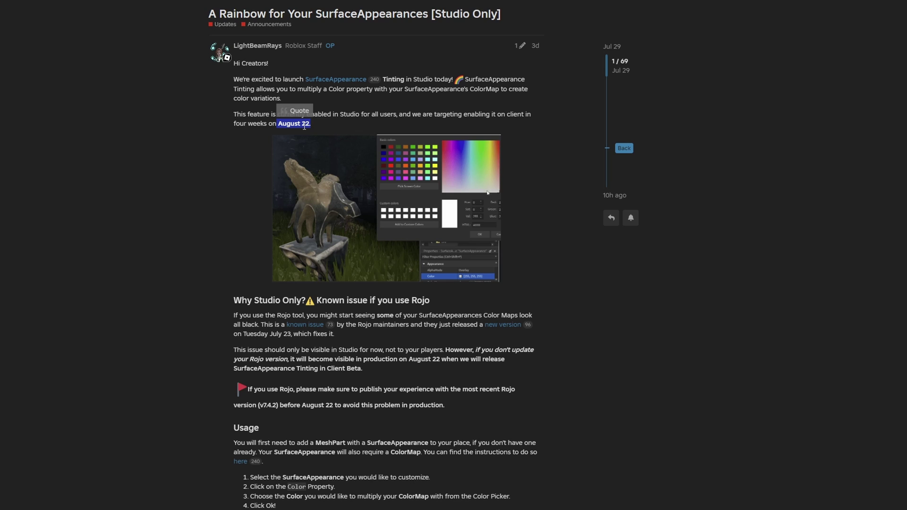
pyautogui.click(199, 166)
# Examine the post's Usage section, especially the multiplier formula combining Texel Color with SurfaceAppearance.Color.
pyautogui.scroll(-2, 199, 166)
pyautogui.scroll(-1, 245, 194)
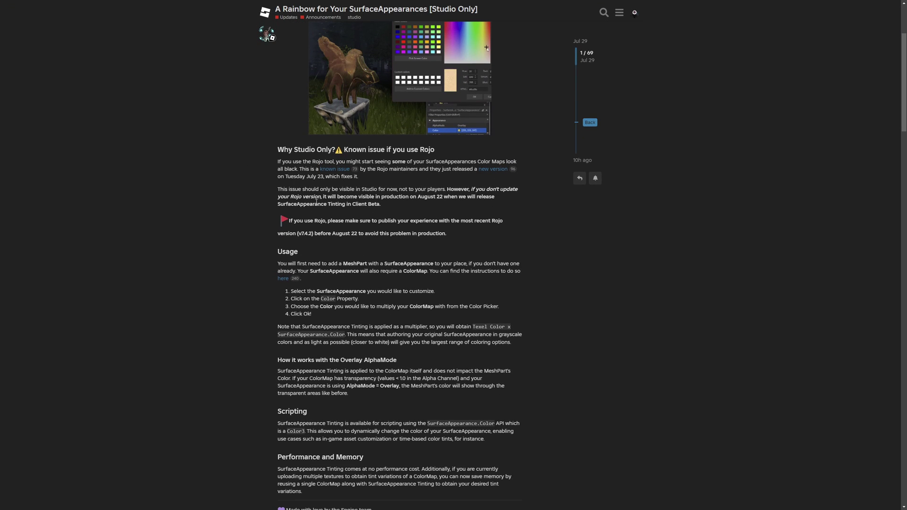
pyautogui.scroll(-1, 289, 194)
pyautogui.scroll(-2, 227, 144)
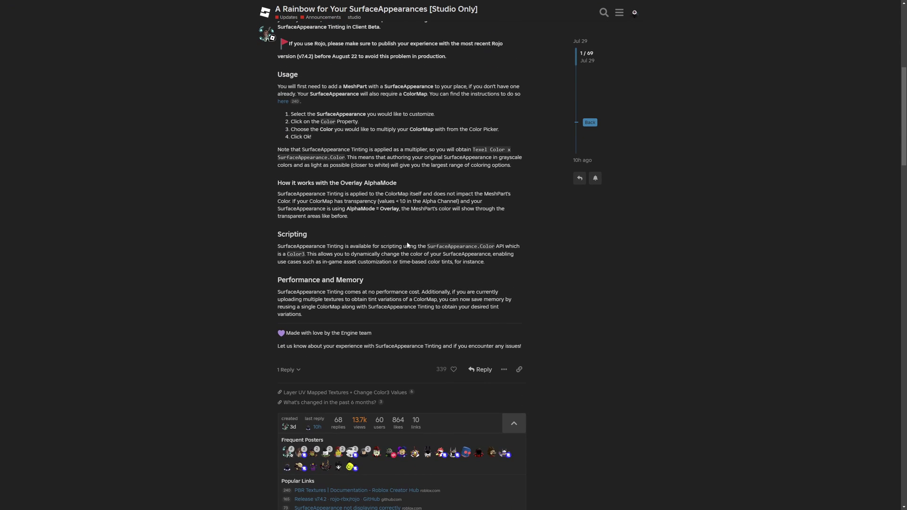
pyautogui.doubleClick(255, 29)
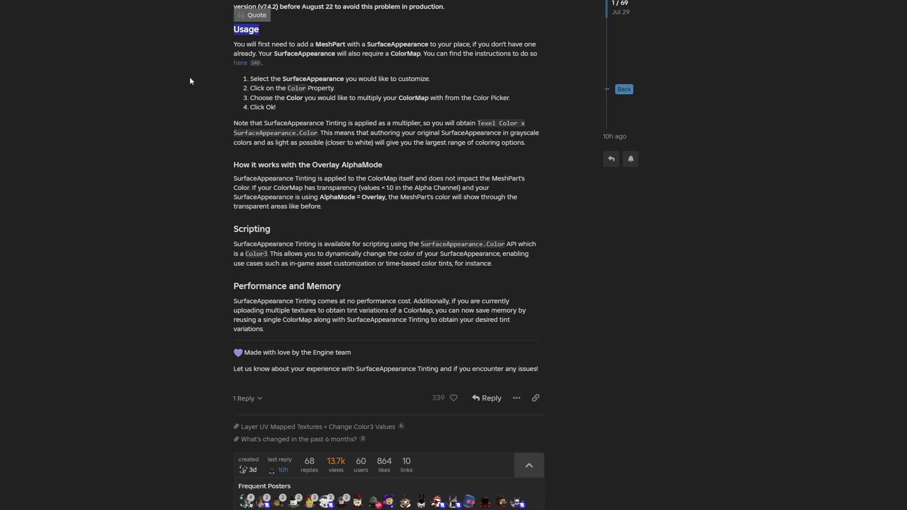
pyautogui.click(191, 79)
pyautogui.moveTo(372, 123); pyautogui.dragTo(520, 126)
pyautogui.click(471, 124)
pyautogui.click(523, 122)
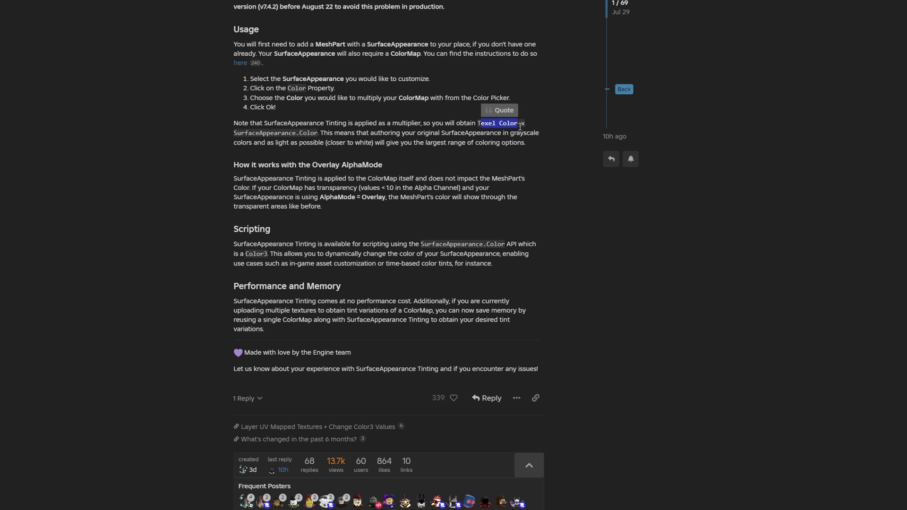
pyautogui.moveTo(234, 133); pyautogui.dragTo(315, 133)
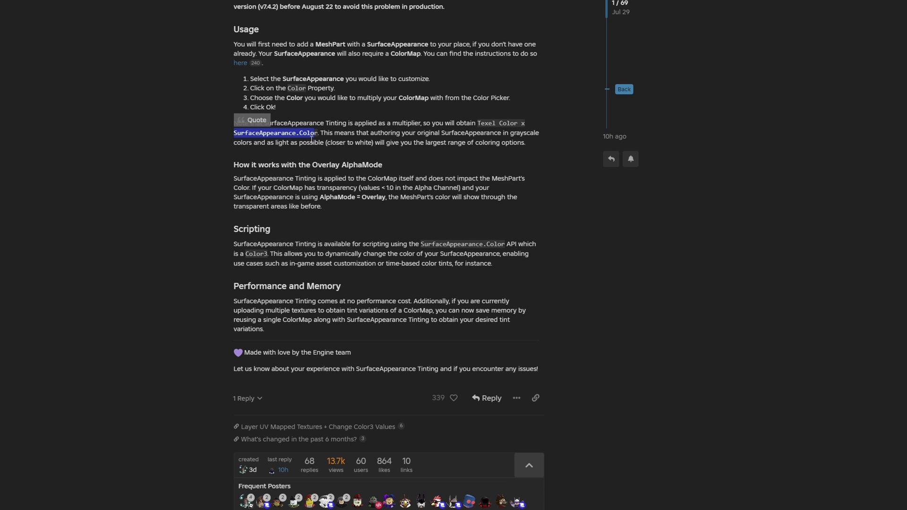
# Examine the Scripting section on the SurfaceAppearance.Color API and the Performance and Memory section of the post.
pyautogui.scroll(-1, 210, 172)
pyautogui.moveTo(230, 185); pyautogui.dragTo(279, 185)
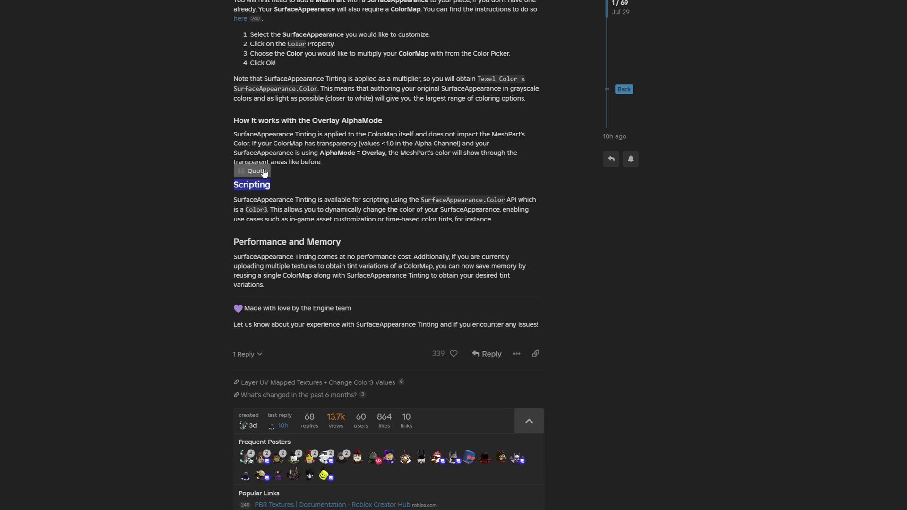
pyautogui.moveTo(420, 199)
pyautogui.mouseDown()
pyautogui.moveTo(507, 200)
pyautogui.moveTo(434, 200)
pyautogui.mouseUp()
pyautogui.click(510, 203)
pyautogui.doubleClick(267, 209)
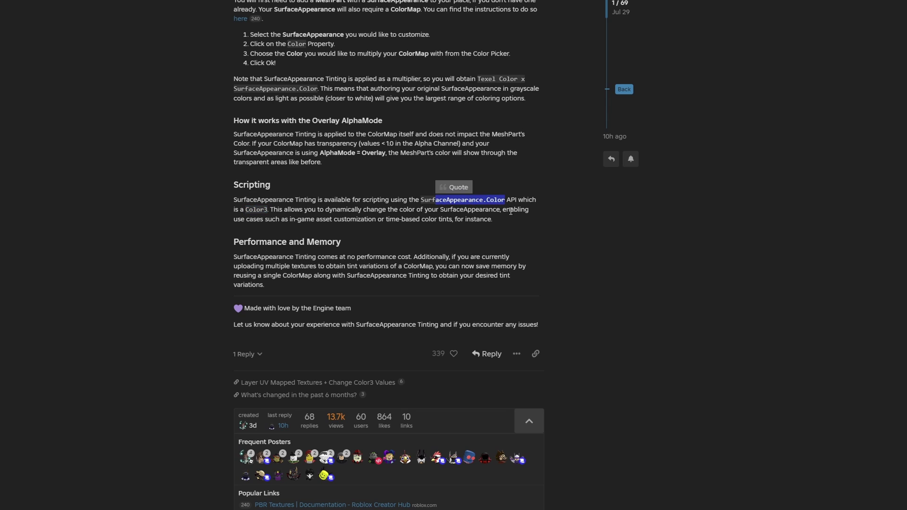
pyautogui.doubleClick(268, 210)
pyautogui.click(219, 224)
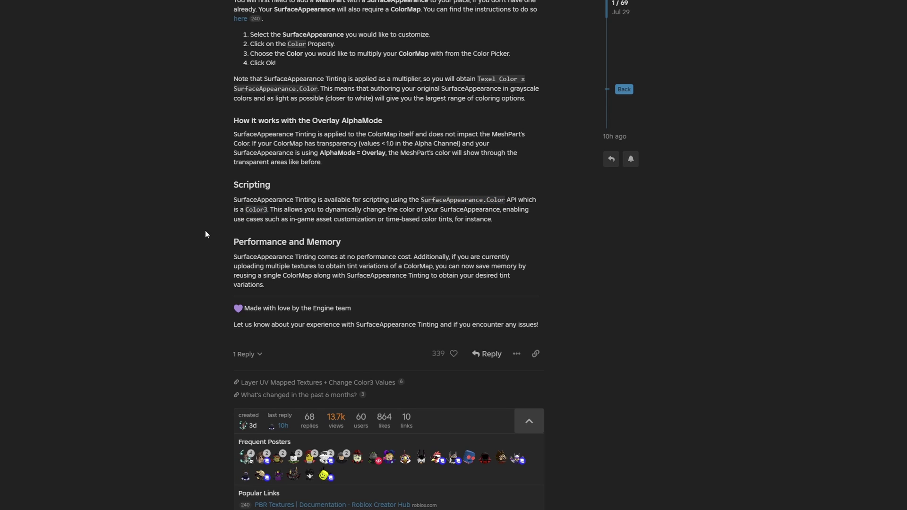
pyautogui.scroll(-1, 357, 197)
pyautogui.moveTo(341, 197); pyautogui.dragTo(239, 197)
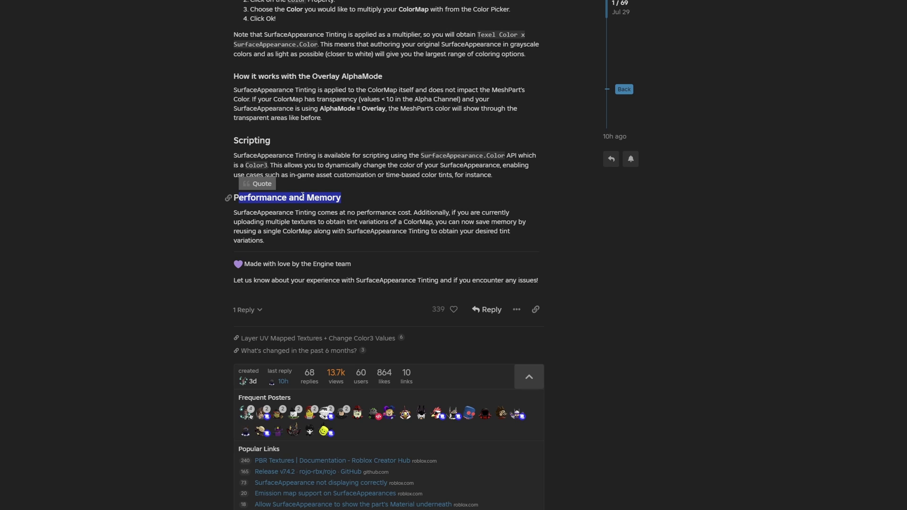
pyautogui.click(174, 245)
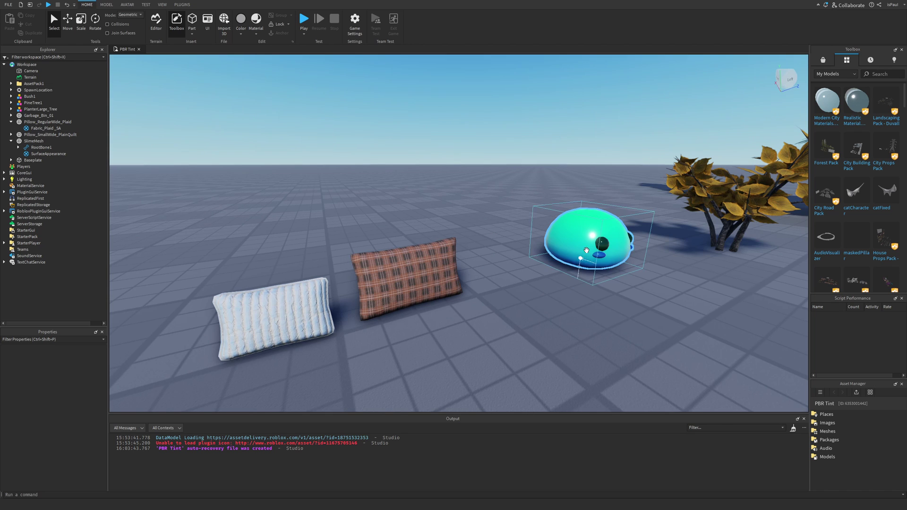
# Try a red tint (255, 33, 33) on the plaid pillow's Fabric_Plaid_SA SurfaceAppearance and cancel it.
pyautogui.click(504, 275)
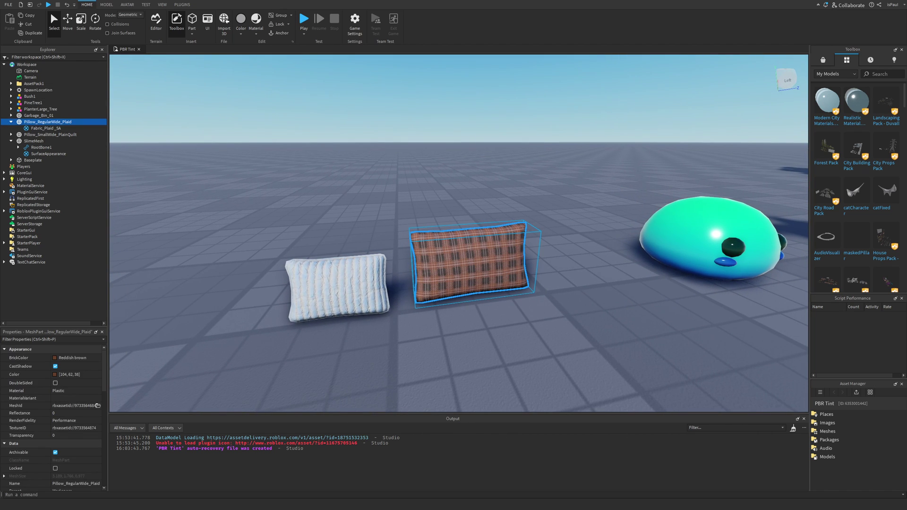
pyautogui.click(52, 128)
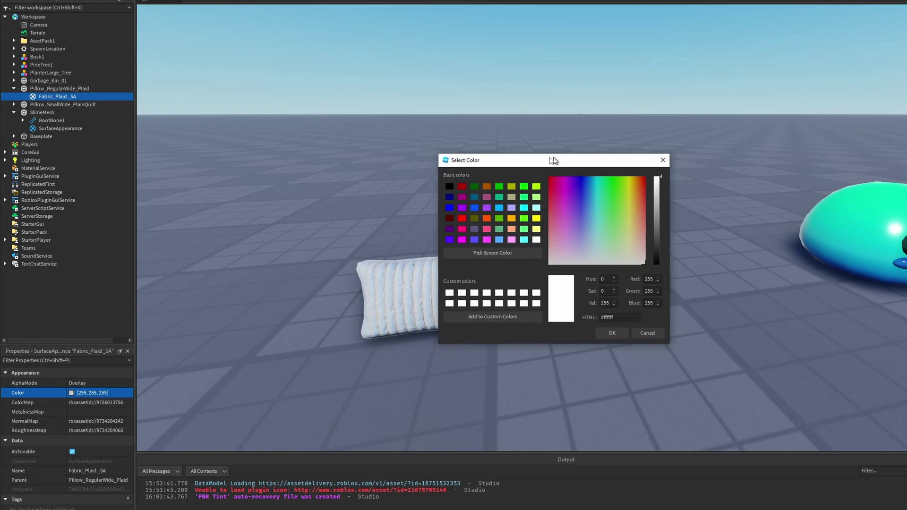
pyautogui.moveTo(554, 157); pyautogui.dragTo(289, 114)
pyautogui.moveTo(367, 205); pyautogui.dragTo(380, 139)
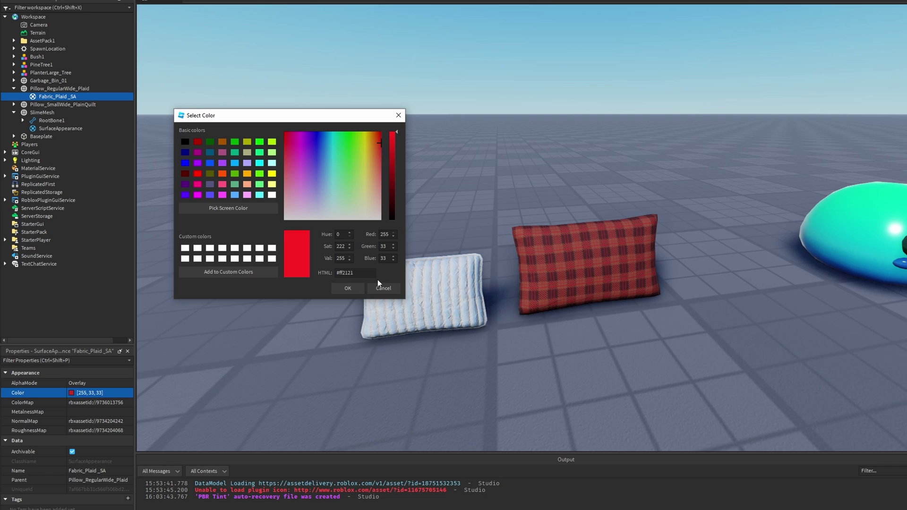
pyautogui.click(380, 287)
# Try a dark red part color (104, 33, 33) on the Pillow_RegularWide_Plaid mesh itself and cancel it.
pyautogui.click(64, 89)
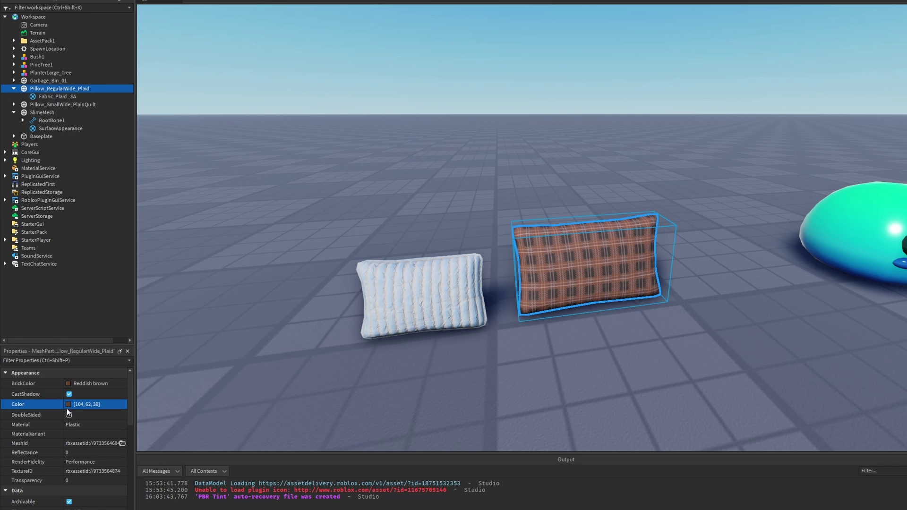
pyautogui.click(69, 404)
pyautogui.moveTo(550, 157); pyautogui.dragTo(289, 138)
pyautogui.moveTo(390, 209)
pyautogui.mouseDown()
pyautogui.moveTo(344, 182)
pyautogui.moveTo(314, 192)
pyautogui.moveTo(381, 165)
pyautogui.moveTo(395, 180)
pyautogui.mouseUp()
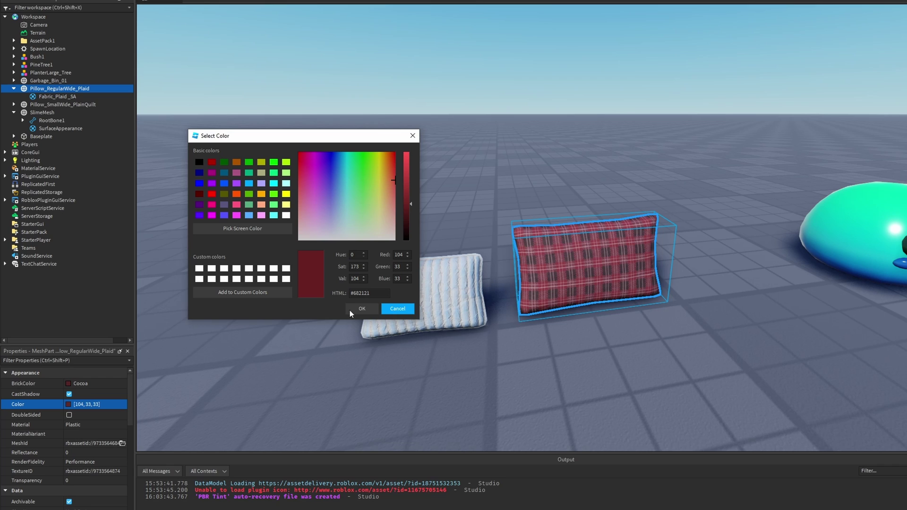
pyautogui.click(398, 309)
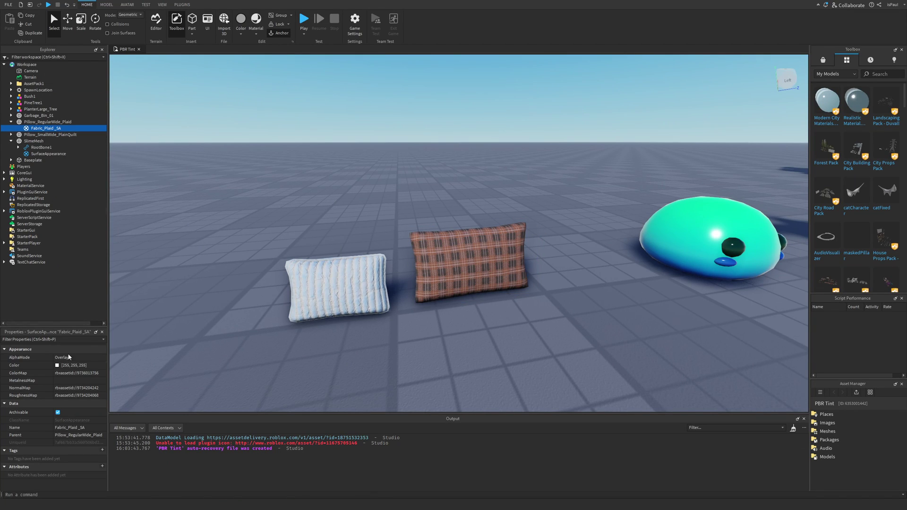
# Copy the ColorMap ID of Fabric_Plaid_SA and add a ScreenGui containing an ImageLabel to StarterGui.
pyautogui.click(83, 374)
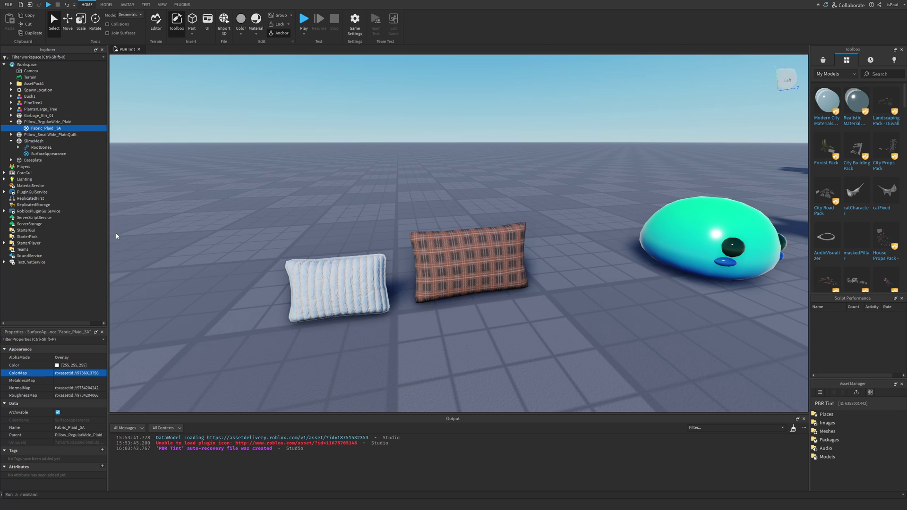
pyautogui.click(40, 230)
pyautogui.write('scr')
pyautogui.click(31, 246)
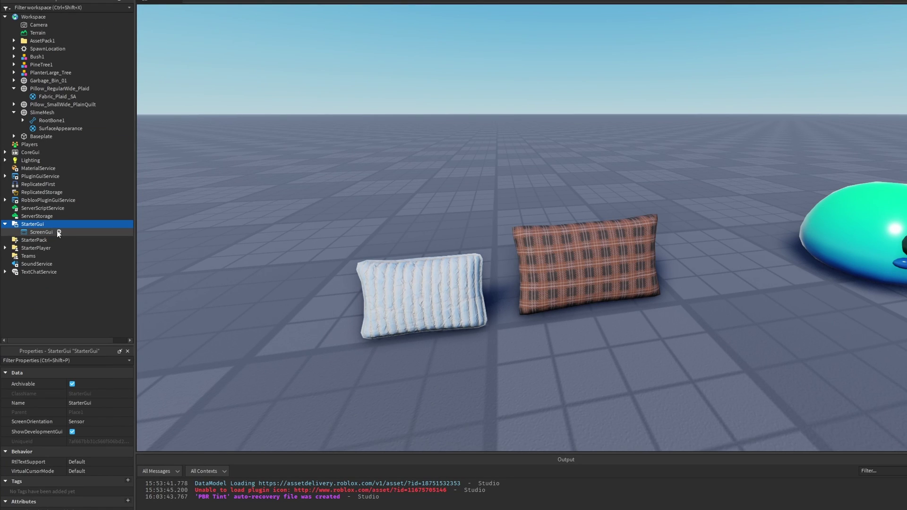
pyautogui.click(58, 232)
pyautogui.write('imag')
pyautogui.press('Return')
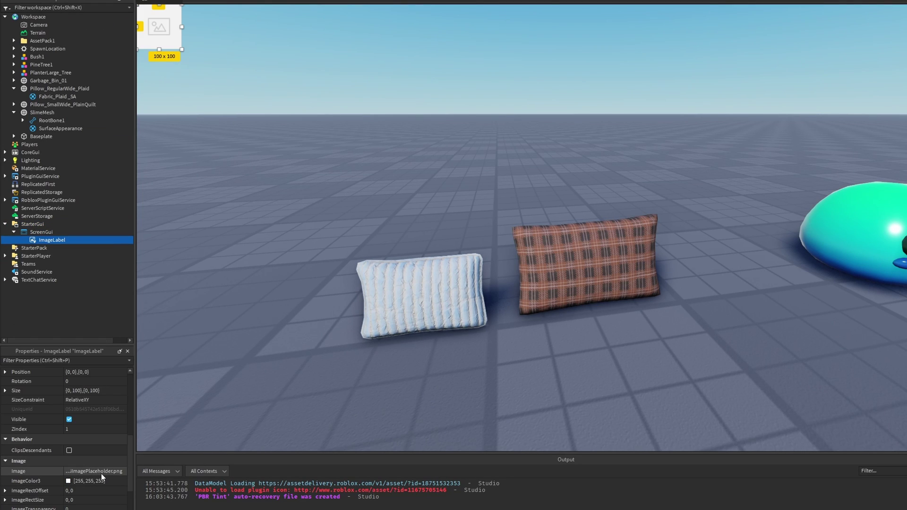
# Set the ImageLabel's Image to the copied ColorMap ID and its background transparency to 1.
pyautogui.click(98, 471)
pyautogui.hotkey('ctrl', 'v')
pyautogui.press('Return')
pyautogui.scroll(5, 101, 476)
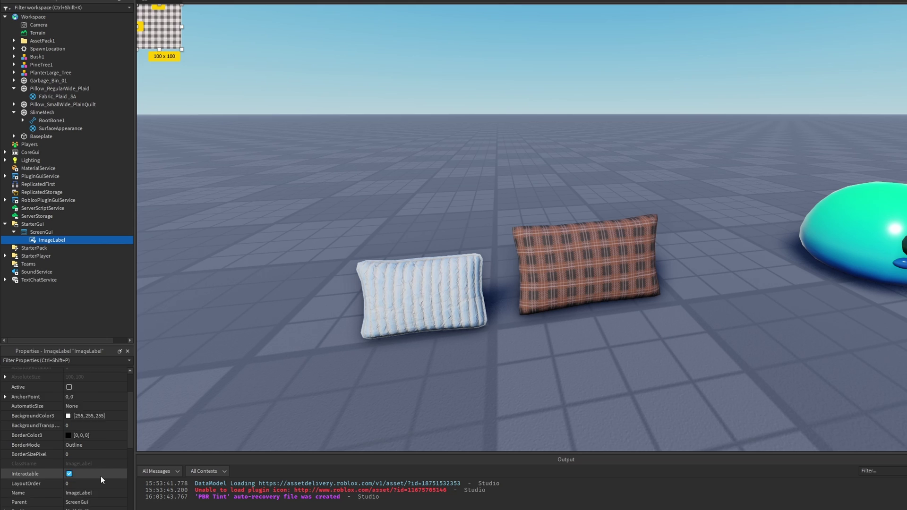
pyautogui.click(70, 460)
pyautogui.write('1')
pyautogui.press('Return')
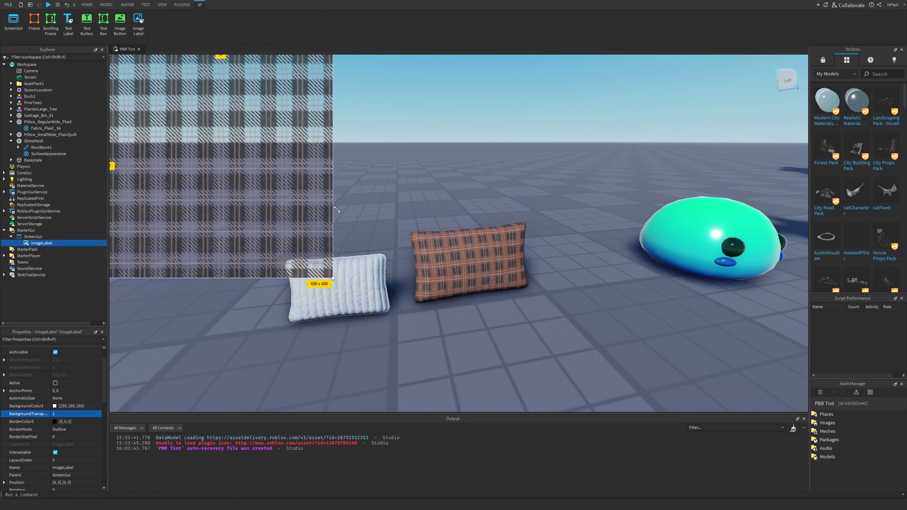
# Enlarge the ImageLabel preview and try the Transparency AlphaMode on the plaid pillow's Fabric_Plaid_SA.
pyautogui.moveTo(336, 209); pyautogui.dragTo(367, 240)
pyautogui.click(468, 261)
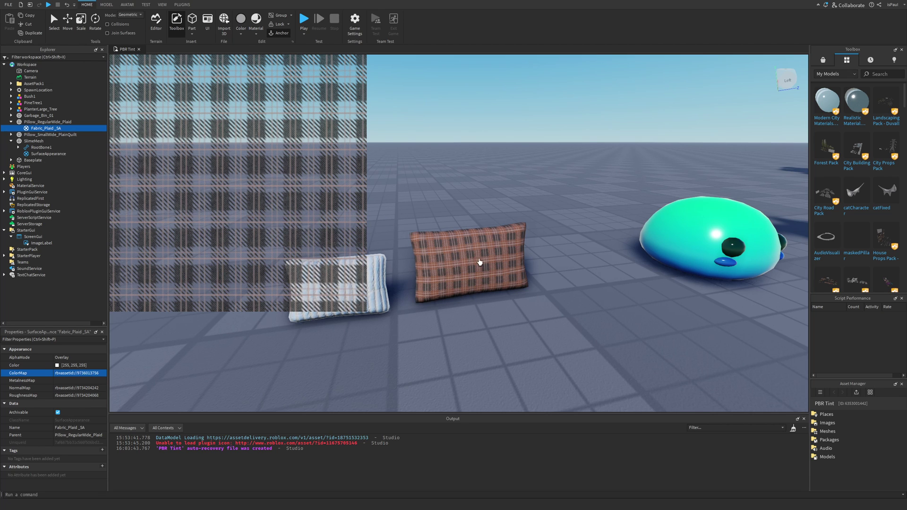
pyautogui.click(62, 357)
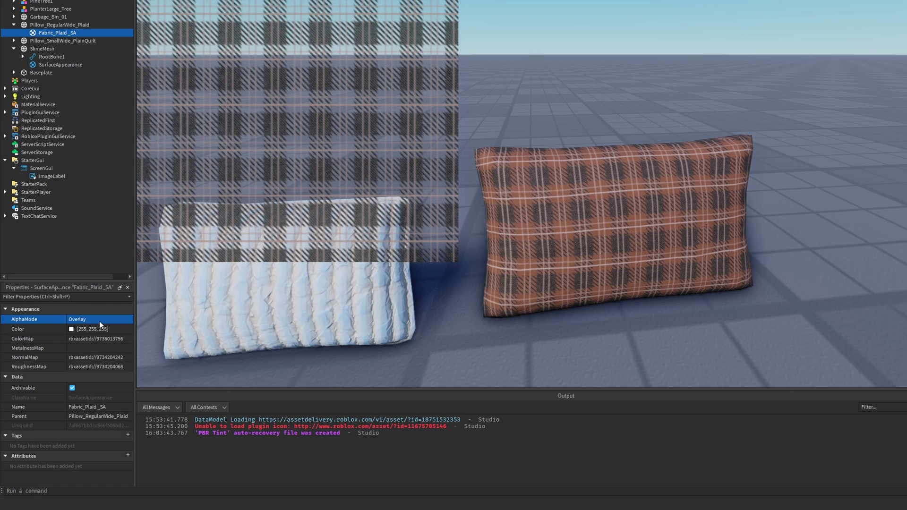
pyautogui.click(99, 323)
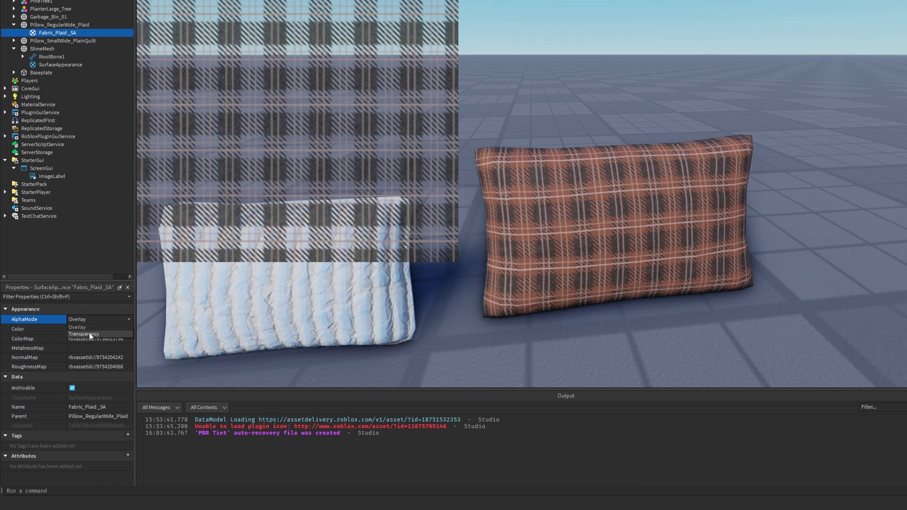
pyautogui.click(90, 334)
pyautogui.moveTo(646, 238); pyautogui.dragTo(644, 234, button='right')
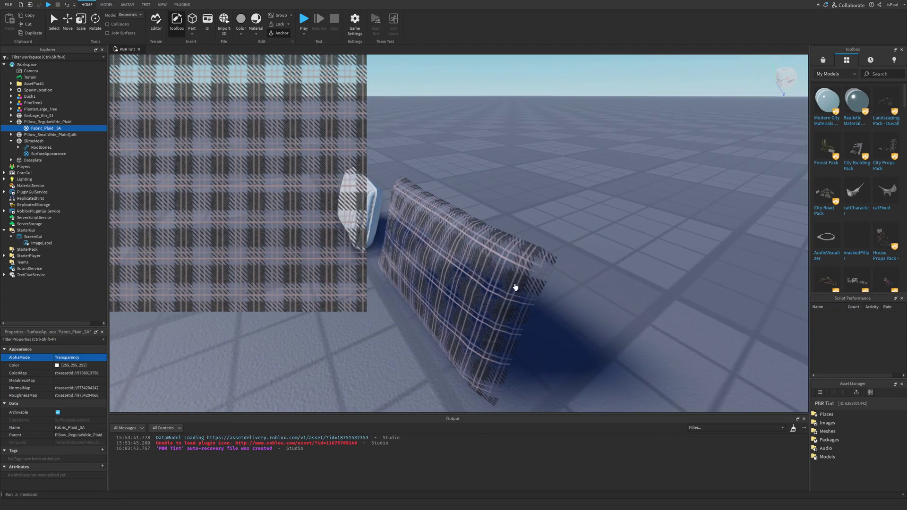
pyautogui.moveTo(547, 301); pyautogui.dragTo(547, 302, button='right')
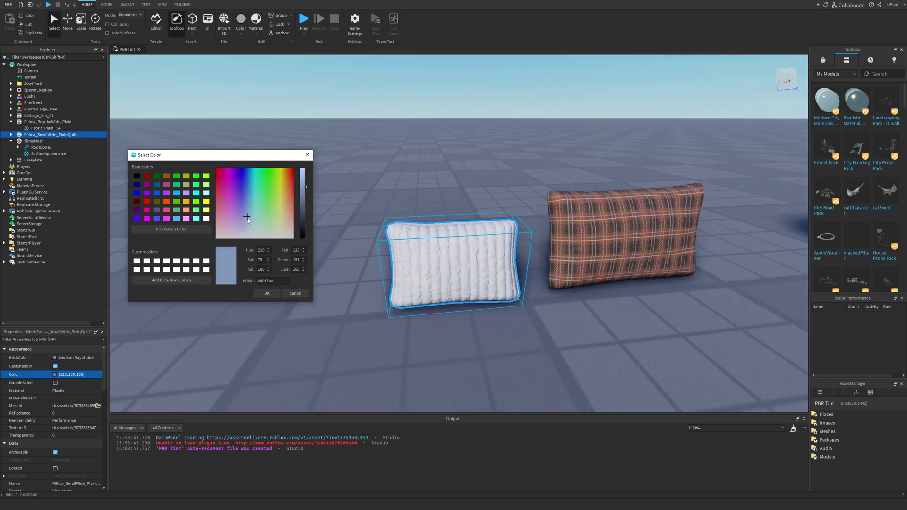
# Recolor the Pillow_SmallWide_PlainQuilt mesh with red (239, 22, 22), then shift its part color to a pale green.
pyautogui.moveTo(250, 227)
pyautogui.mouseDown()
pyautogui.moveTo(282, 207)
pyautogui.moveTo(269, 189)
pyautogui.moveTo(302, 172)
pyautogui.mouseUp()
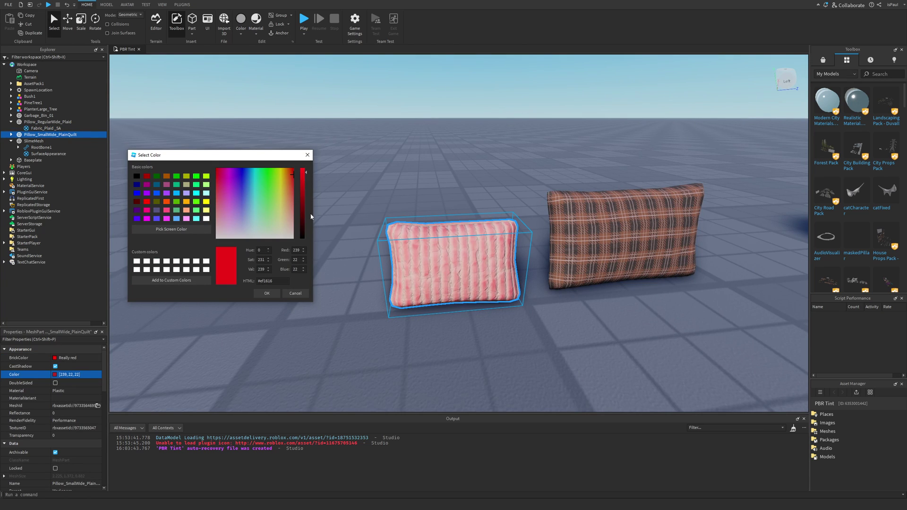
pyautogui.moveTo(245, 198); pyautogui.dragTo(268, 222)
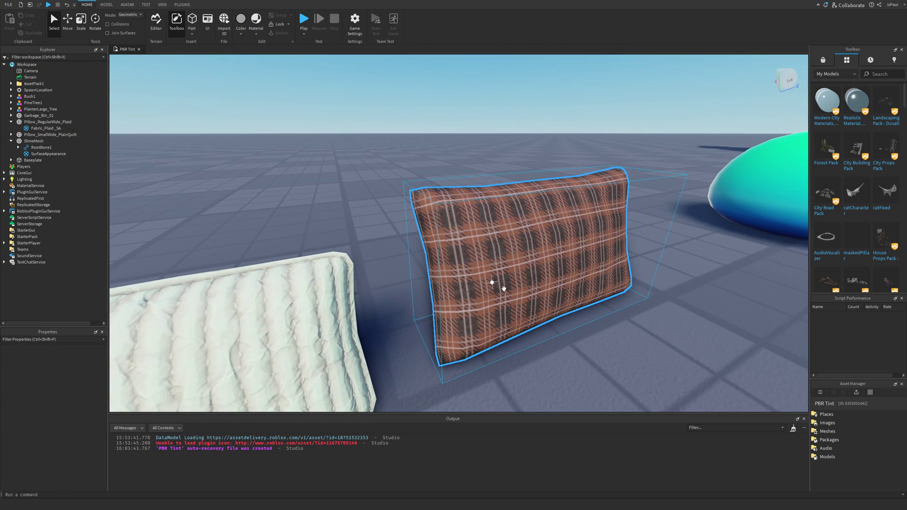
pyautogui.scroll(-1, 482, 258)
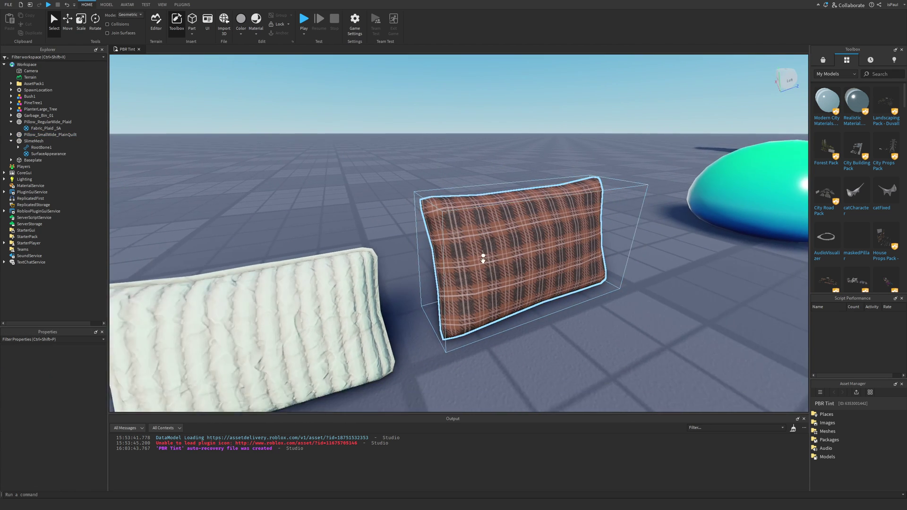
pyautogui.scroll(-5, 482, 258)
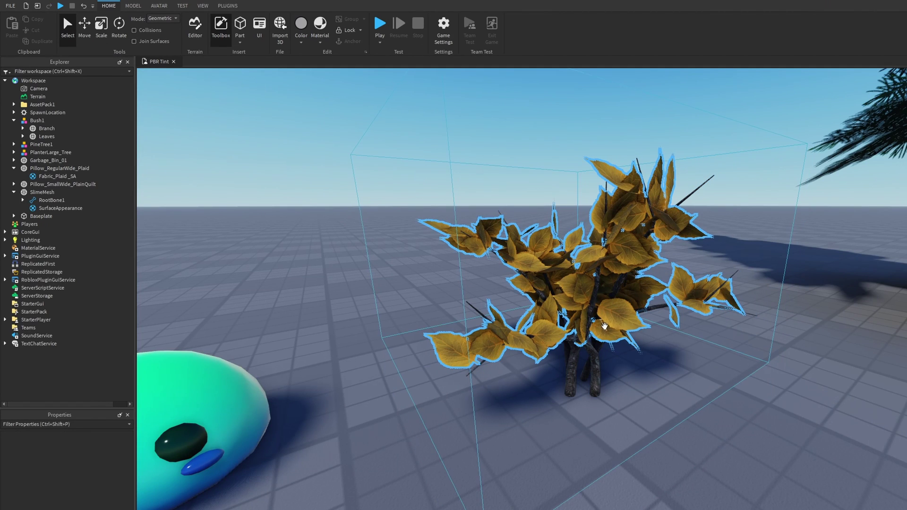
# Set the Color of the SurfaceAppearance on Bush1's Leaves to white (255, 255, 255).
pyautogui.click(482, 255)
pyautogui.doubleClick(61, 136)
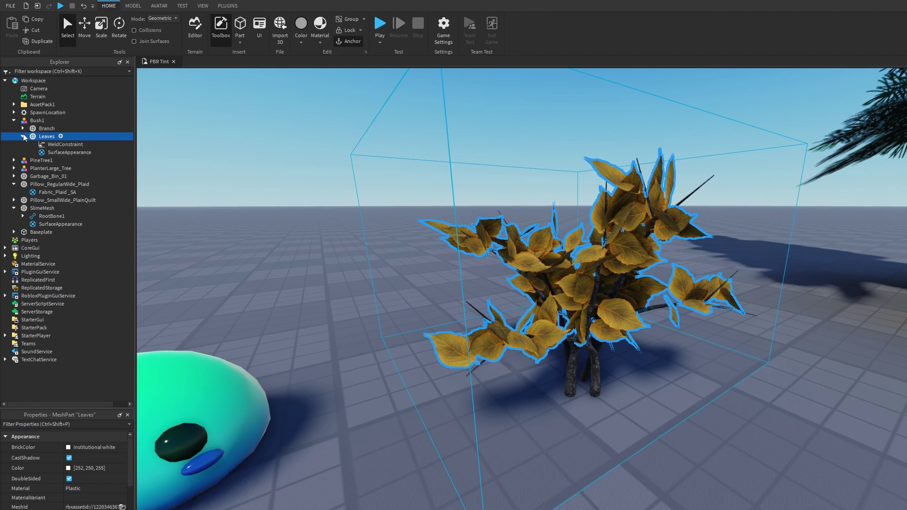
pyautogui.click(62, 152)
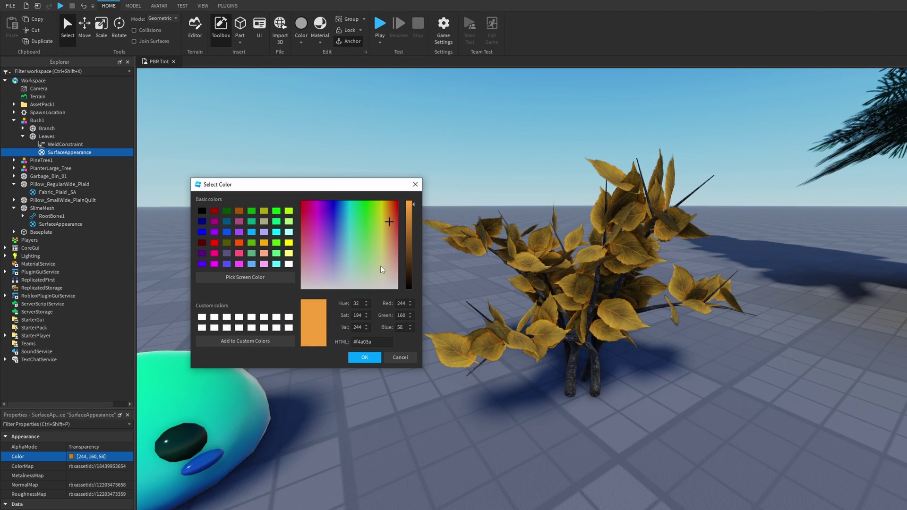
pyautogui.moveTo(382, 269); pyautogui.dragTo(398, 288)
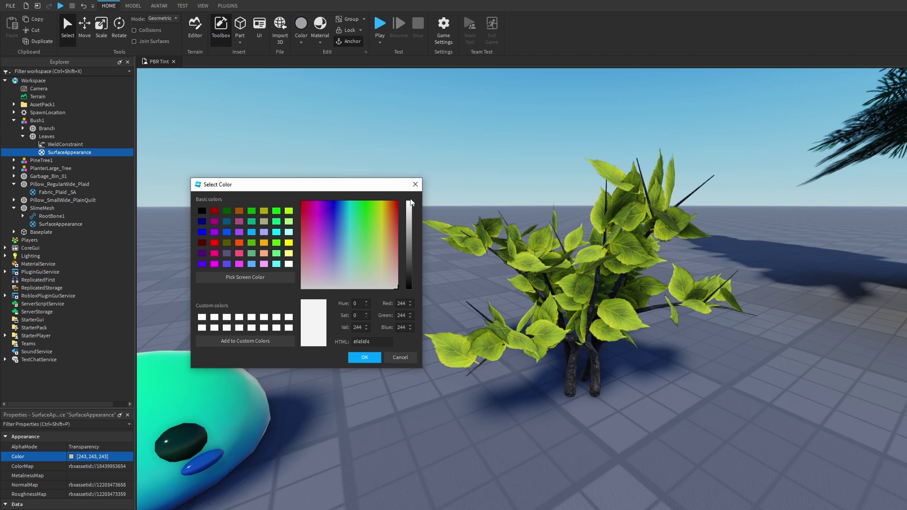
pyautogui.click(410, 203)
pyautogui.click(364, 357)
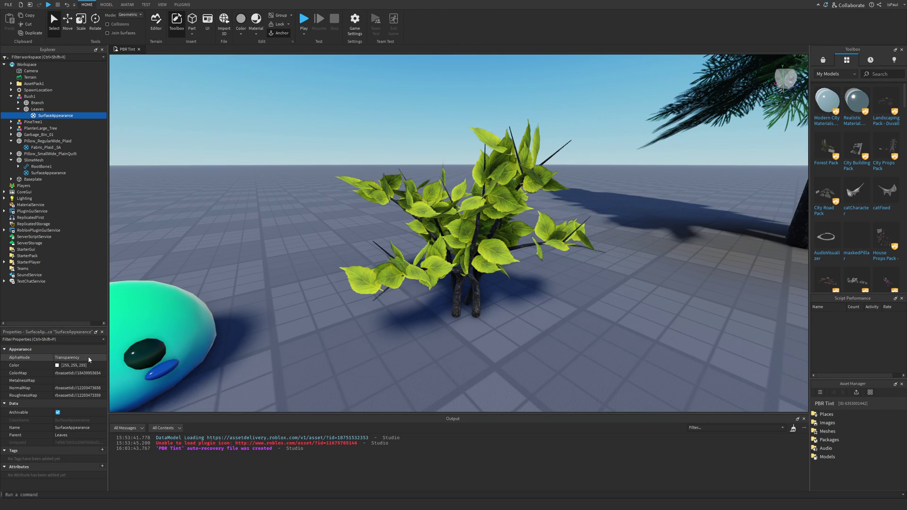
# Try the Overlay AlphaMode on the bush leaves' SurfaceAppearance and return it to Transparency.
pyautogui.click(76, 358)
pyautogui.click(70, 365)
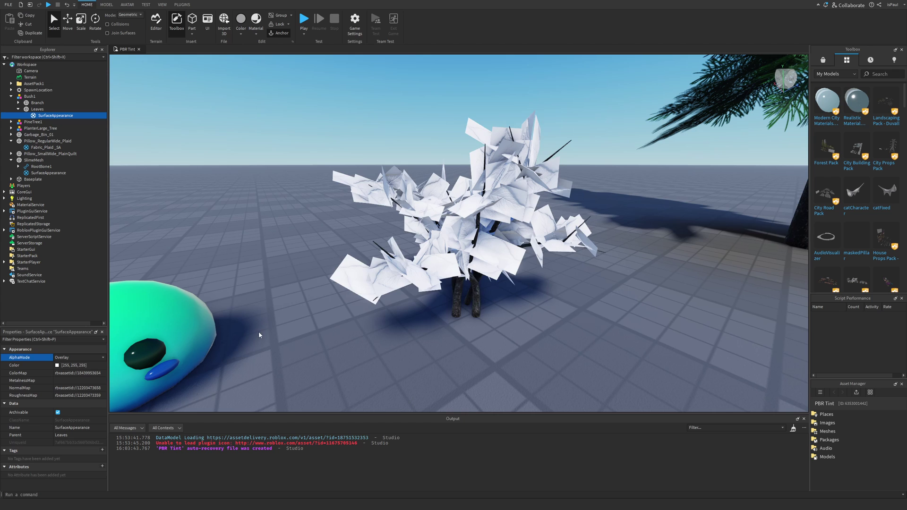
pyautogui.moveTo(423, 310); pyautogui.dragTo(388, 321, button='right')
pyautogui.moveTo(520, 273); pyautogui.dragTo(545, 273, button='right')
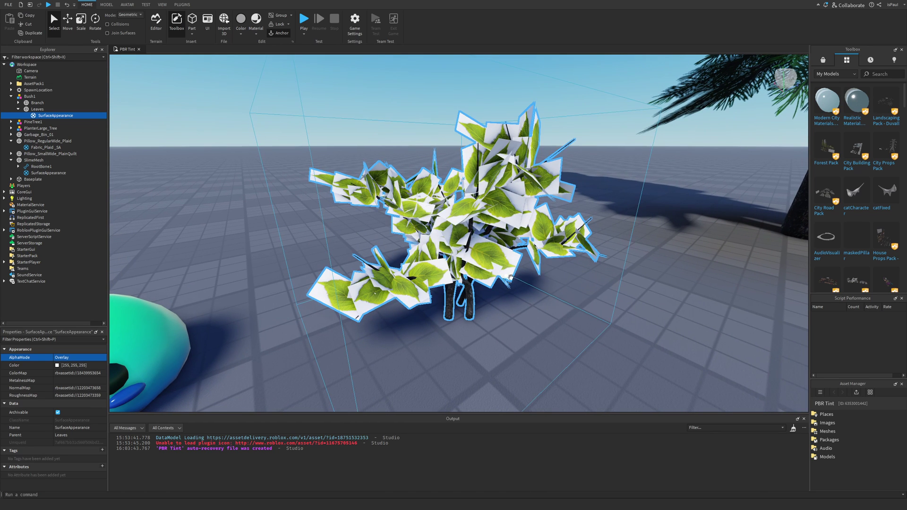
pyautogui.click(80, 357)
pyautogui.click(80, 375)
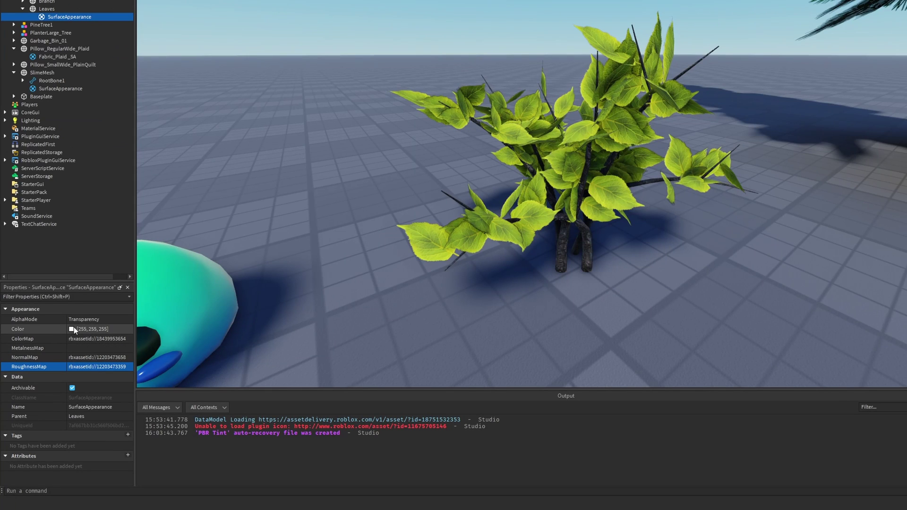
# Tint the bush leaves' SurfaceAppearance pale aqua (203, 255, 244), golden (255, 189, 57), and light blue (137, 174, 255), then adjust its brightness.
pyautogui.click(72, 329)
pyautogui.moveTo(572, 97); pyautogui.dragTo(263, 53)
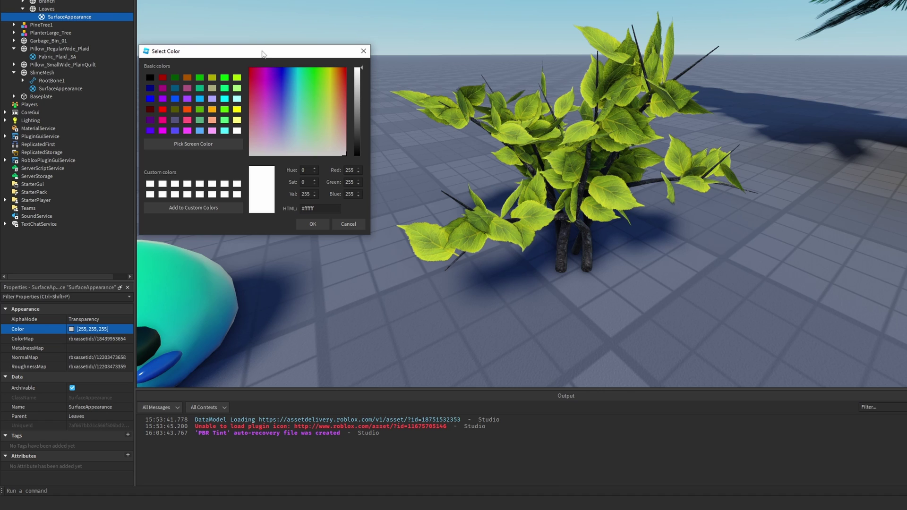
pyautogui.moveTo(324, 142); pyautogui.dragTo(301, 140)
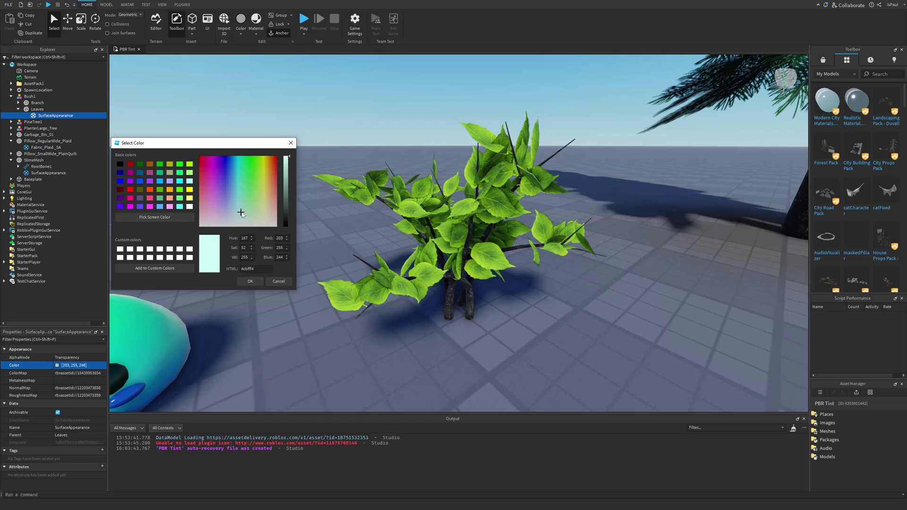
pyautogui.moveTo(241, 212); pyautogui.dragTo(269, 173)
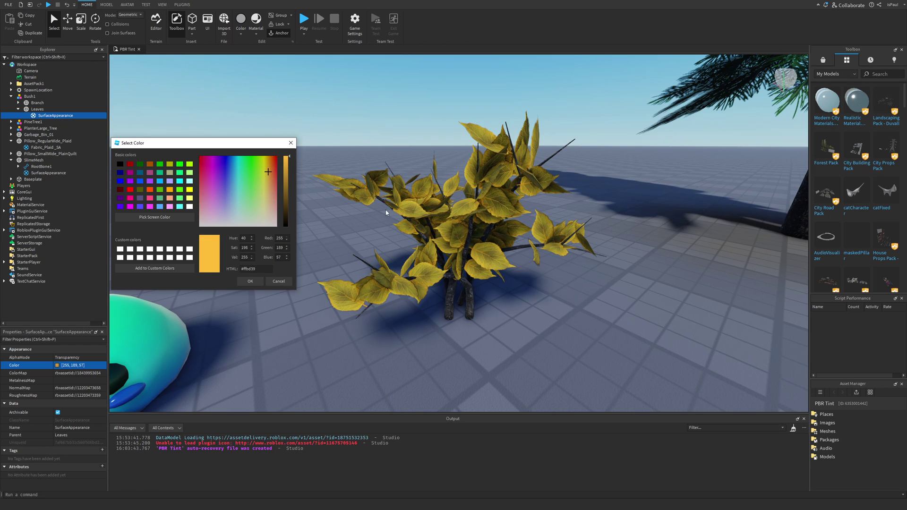
pyautogui.moveTo(271, 186); pyautogui.dragTo(230, 195)
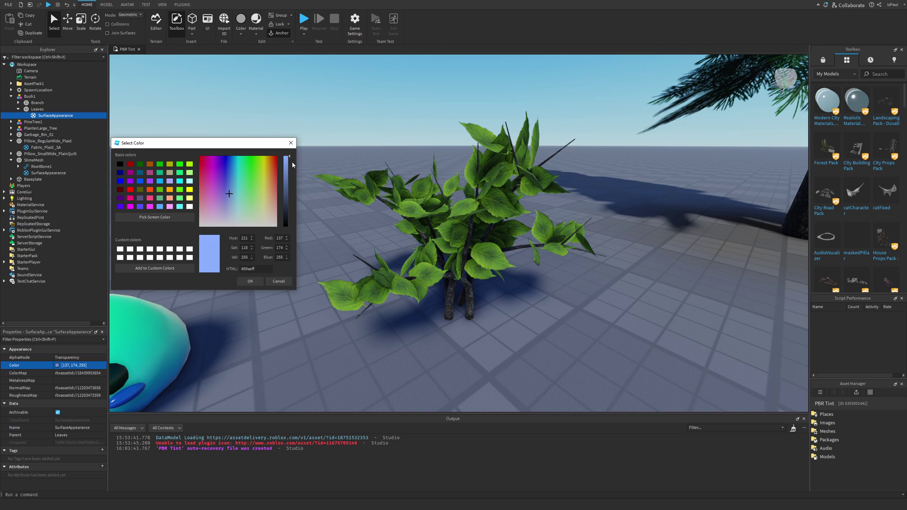
pyautogui.moveTo(289, 165); pyautogui.dragTo(290, 172)
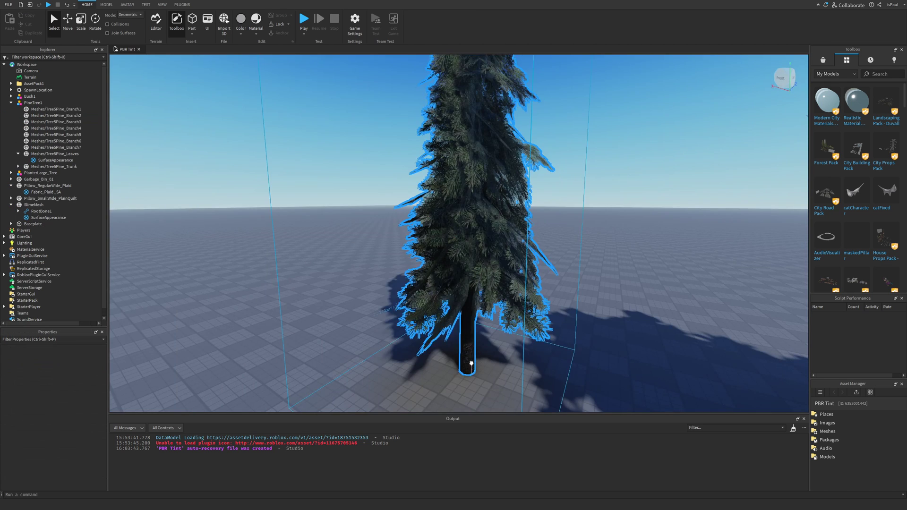
# Tint the SurfaceAppearance of PineTree1's leaves bright green (104, 255, 62) and view the tree.
pyautogui.moveTo(468, 368)
pyautogui.mouseDown()
pyautogui.moveTo(441, 344)
pyautogui.moveTo(462, 340)
pyautogui.moveTo(443, 343)
pyautogui.moveTo(464, 359)
pyautogui.mouseUp()
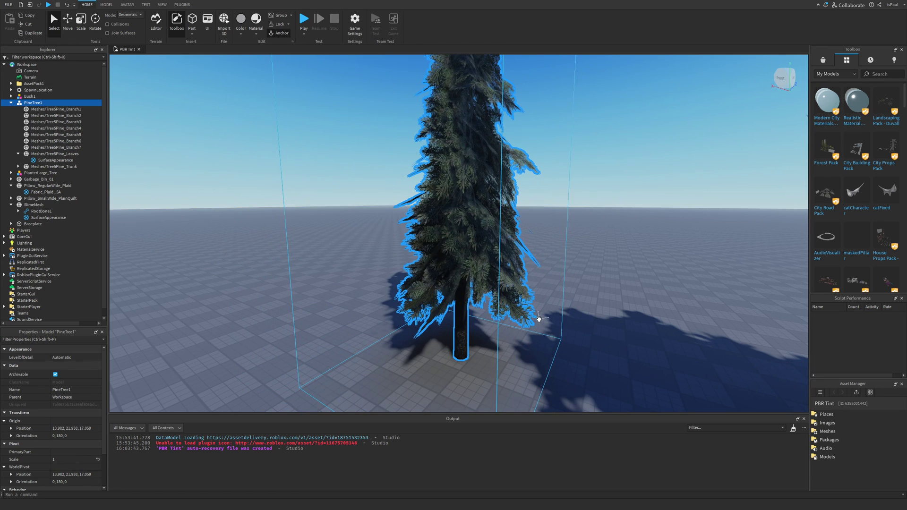
pyautogui.click(376, 261)
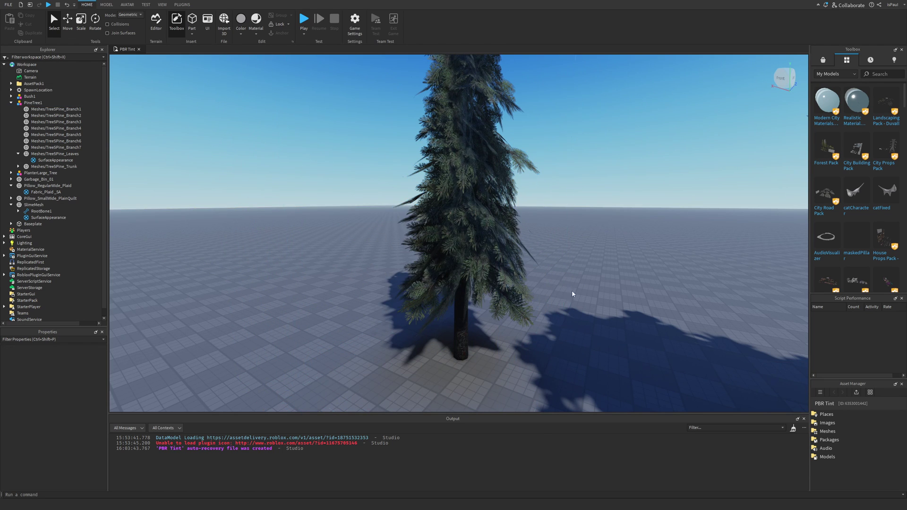
pyautogui.keyDown('alt'); pyautogui.click(515, 246); pyautogui.keyUp('alt')
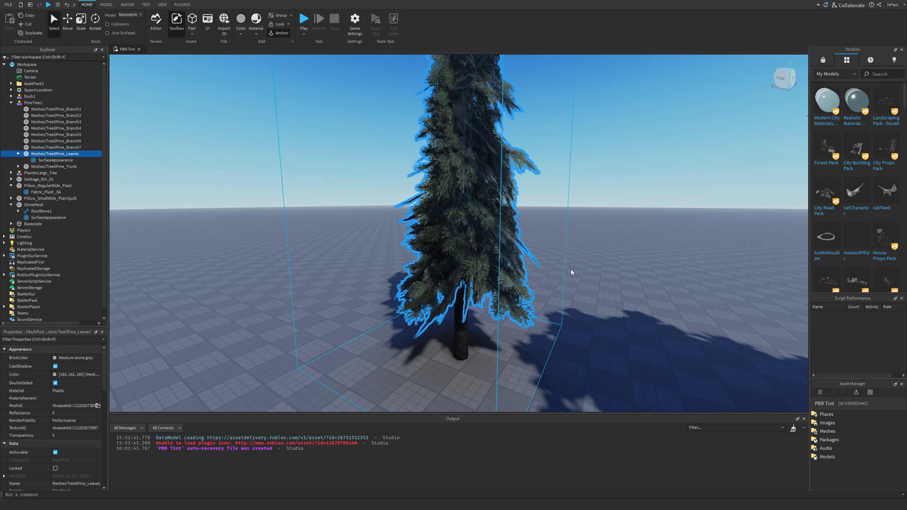
pyautogui.click(55, 160)
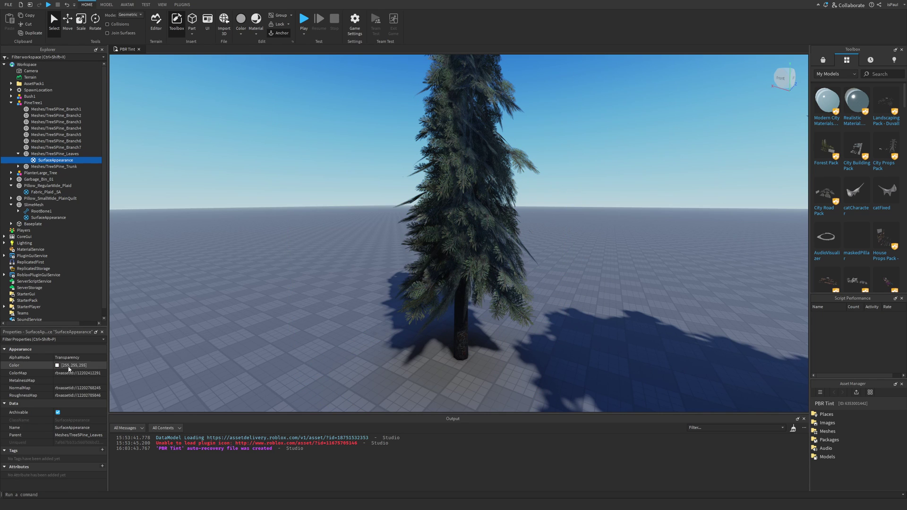
pyautogui.click(57, 365)
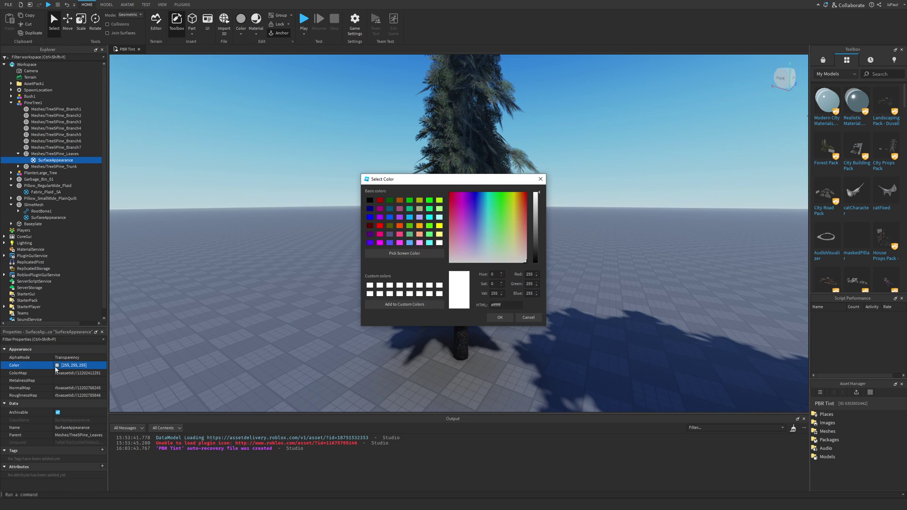
pyautogui.moveTo(504, 185); pyautogui.dragTo(306, 206)
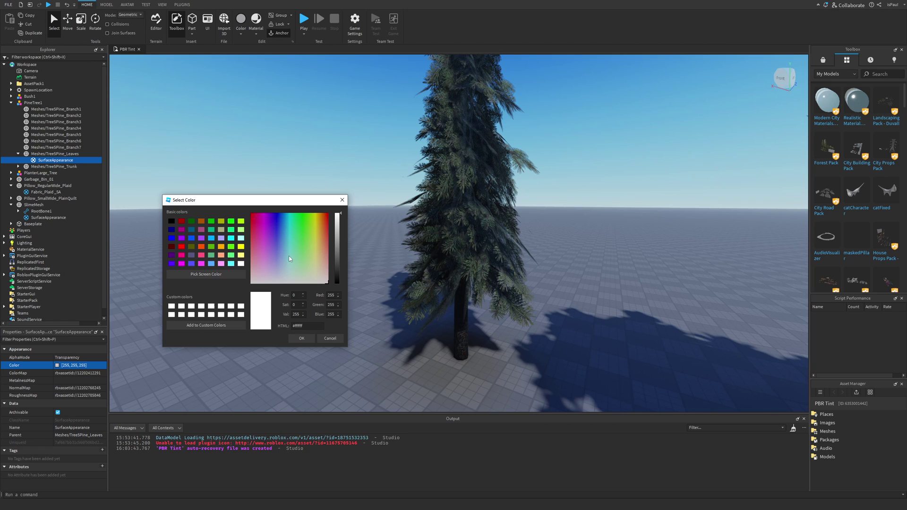
pyautogui.click(301, 257)
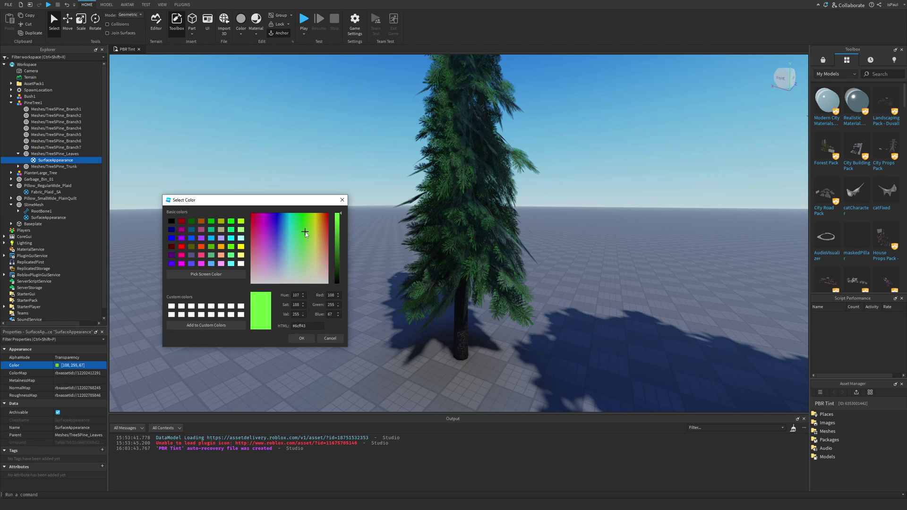
pyautogui.click(301, 338)
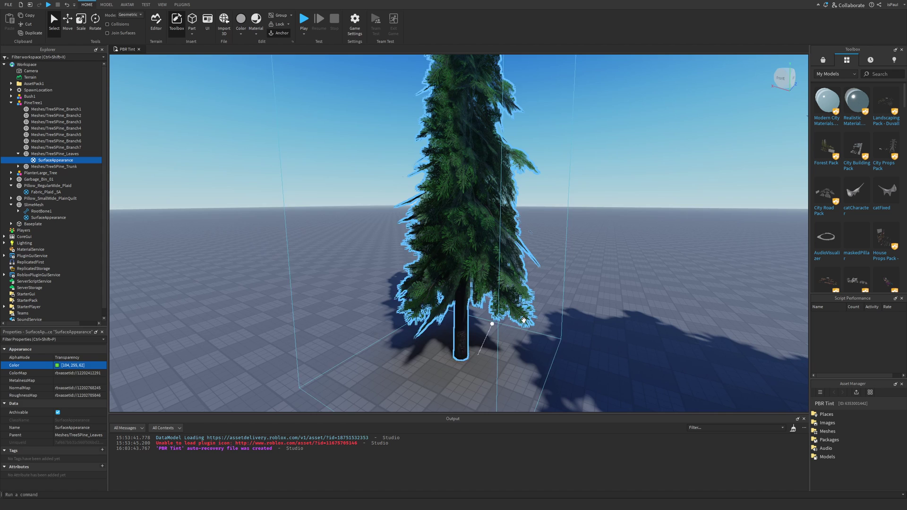
pyautogui.click(585, 309)
pyautogui.moveTo(585, 309); pyautogui.dragTo(585, 309, button='right')
pyautogui.scroll(-3, 585, 308)
pyautogui.scroll(3, 585, 308)
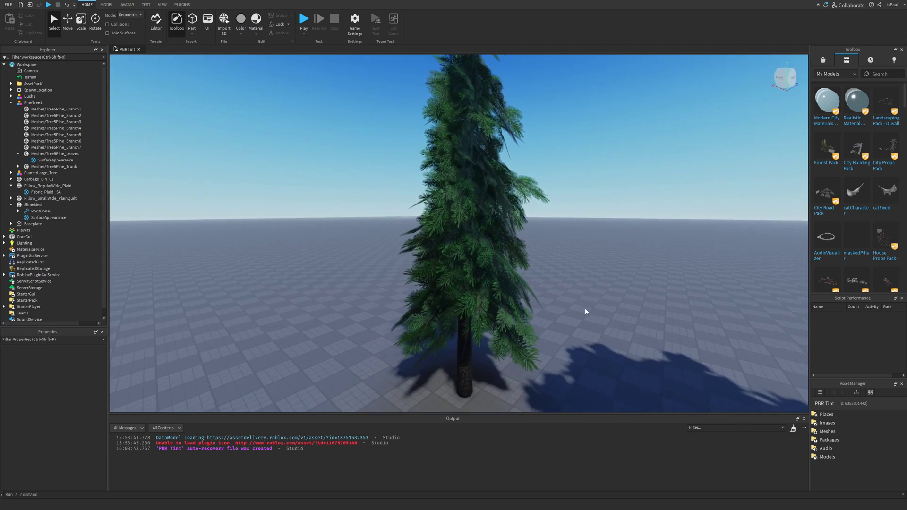
# Undo the green tint on the pine tree's leaves.
pyautogui.hotkey('ctrl', 'z')
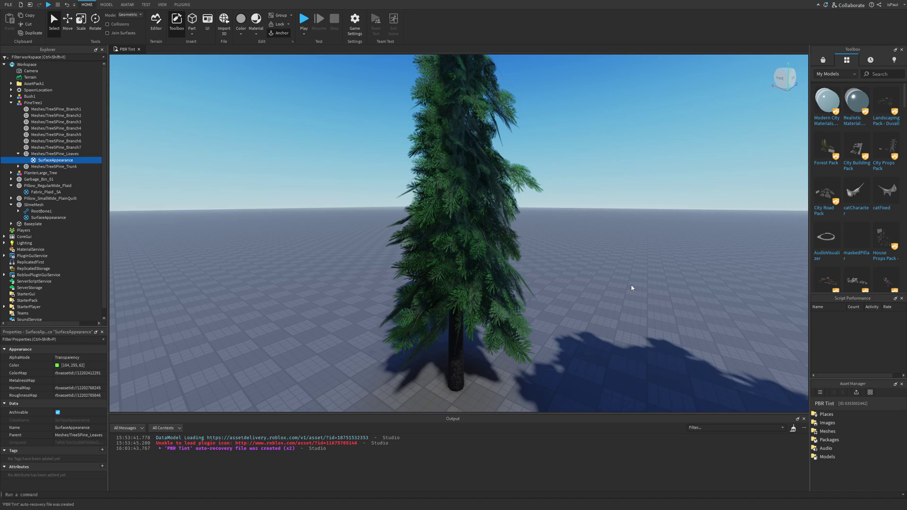
pyautogui.hotkey('ctrl', 'z')
pyautogui.hotkey('ctrl', 'z')
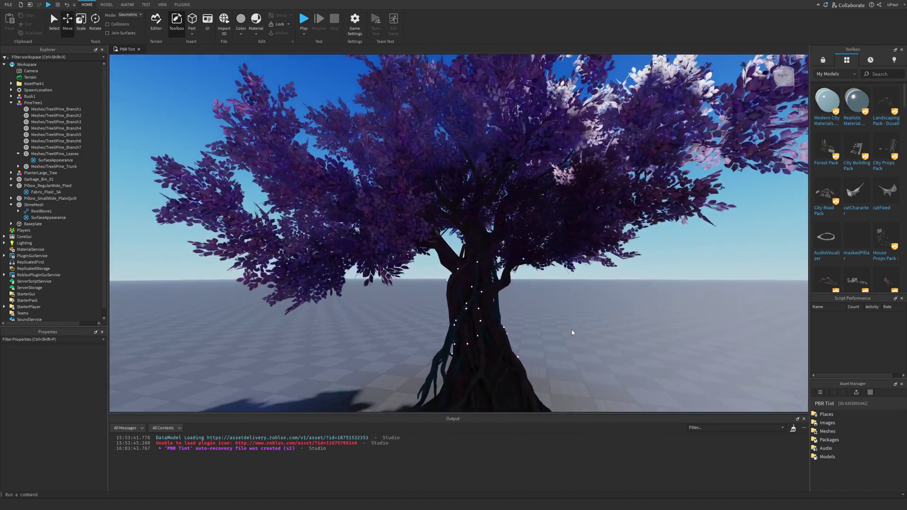
# Delete the AlienVeins_Simple01 model from PlanterLarge_Tree.
pyautogui.scroll(5, 562, 308)
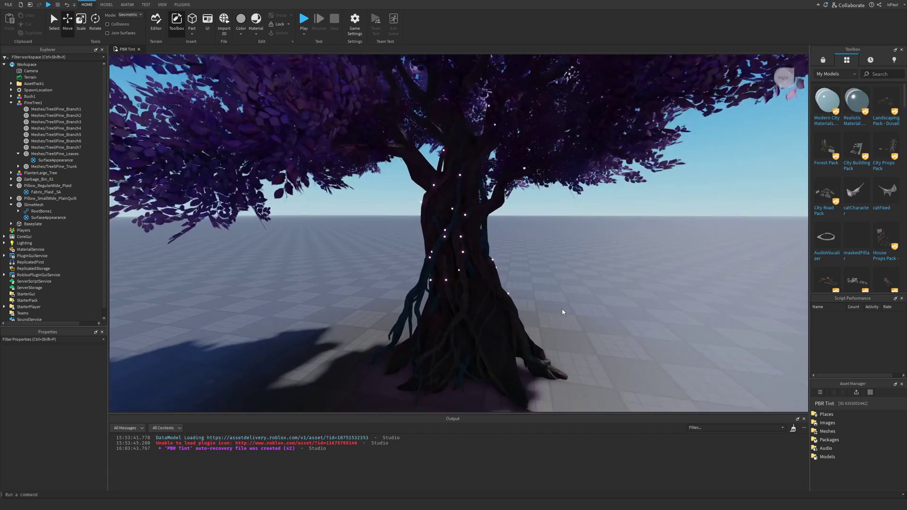
pyautogui.scroll(-5, 562, 308)
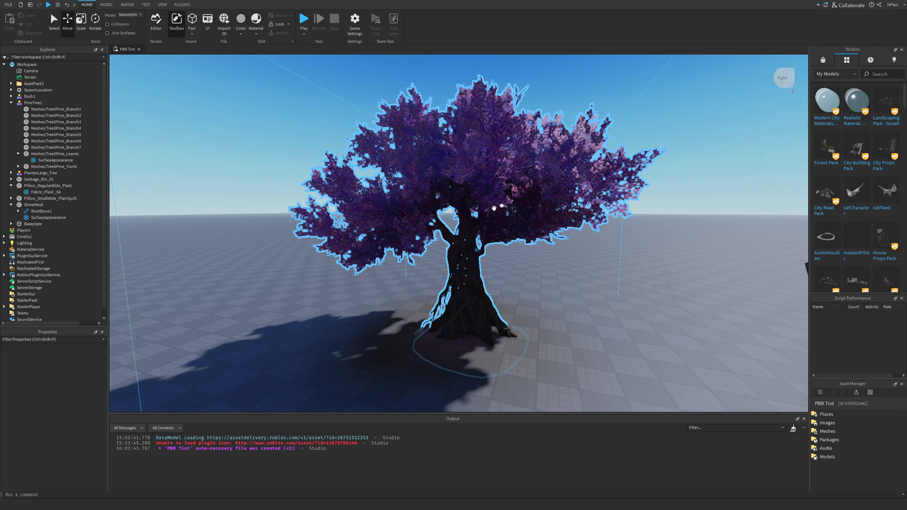
pyautogui.click(19, 173)
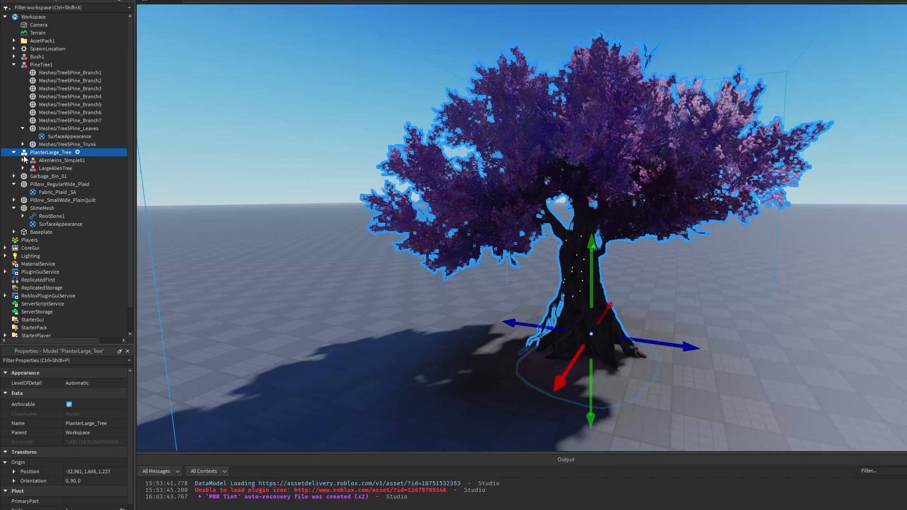
pyautogui.click(62, 160)
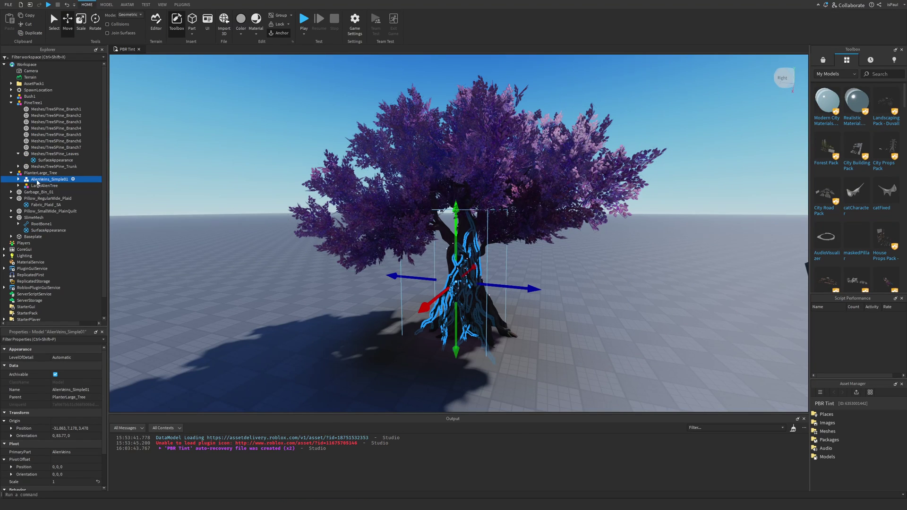
pyautogui.click(31, 173)
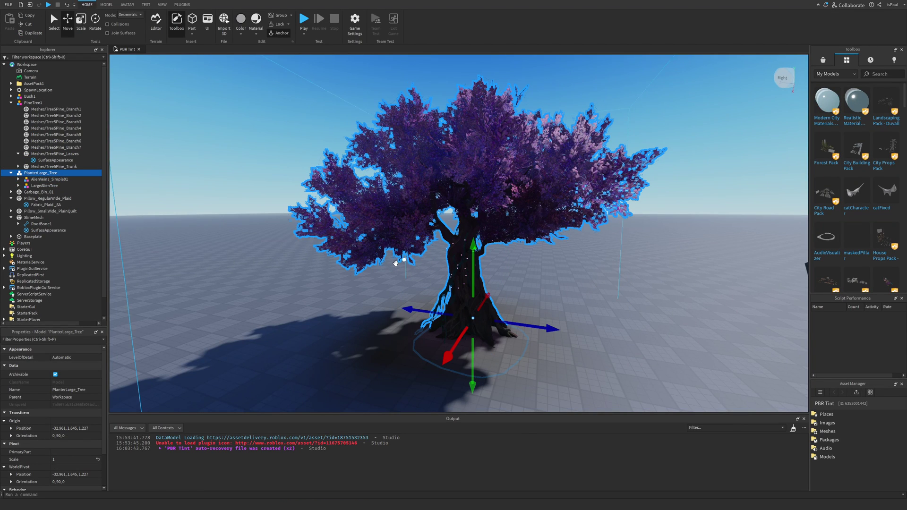
pyautogui.click(41, 180)
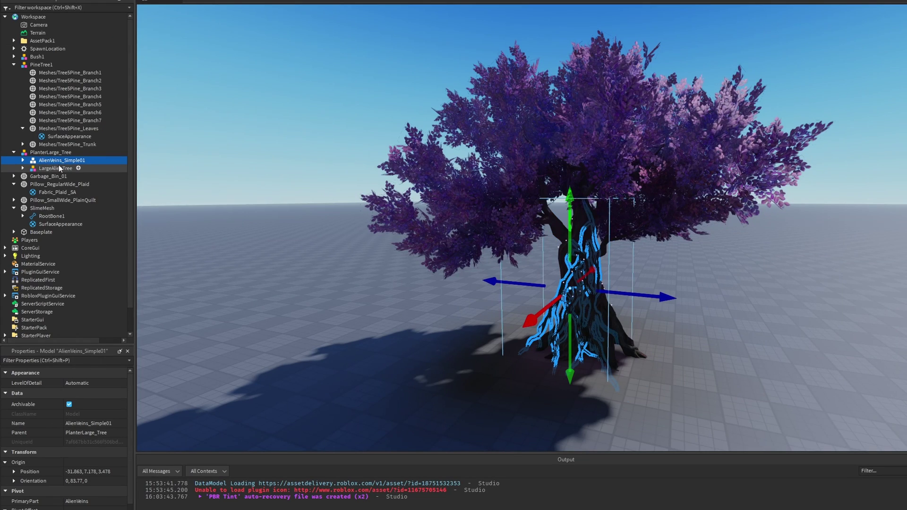
pyautogui.press('Delete')
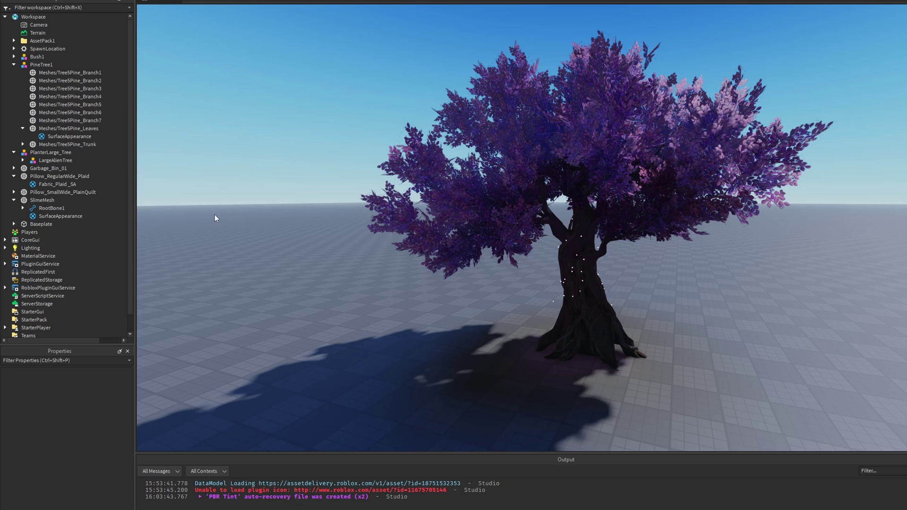
# Delete the VineLights folder and the LargeAlienTree_VinesnSoil mesh from LargeAlienTree.
pyautogui.click(23, 160)
pyautogui.click(45, 177)
pyautogui.click(53, 169)
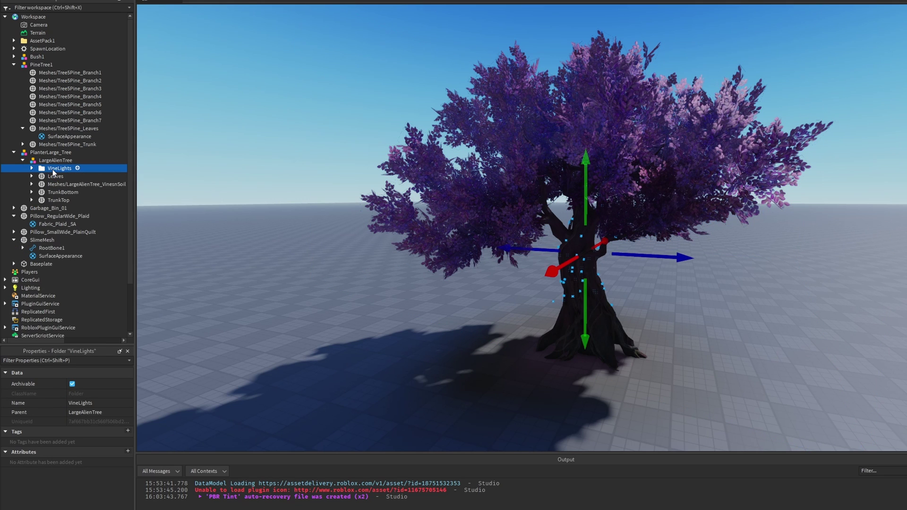
pyautogui.press('Delete')
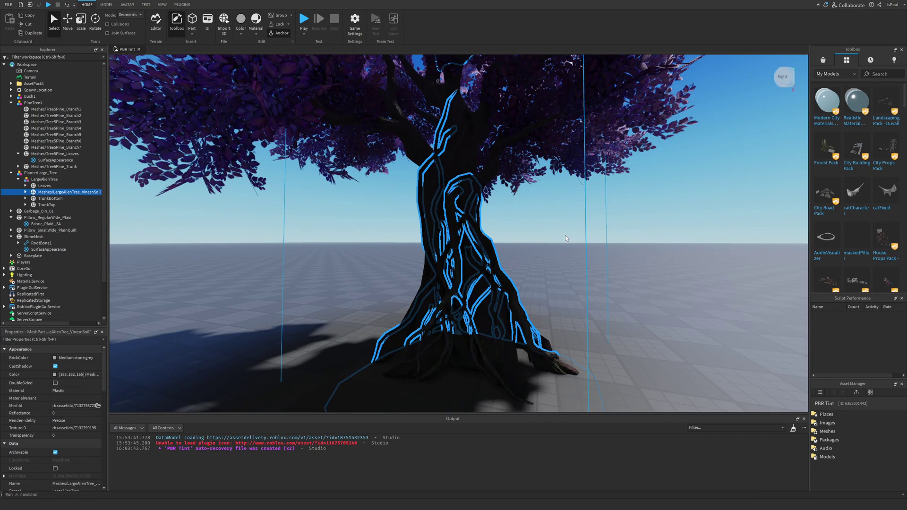
pyautogui.click(565, 236)
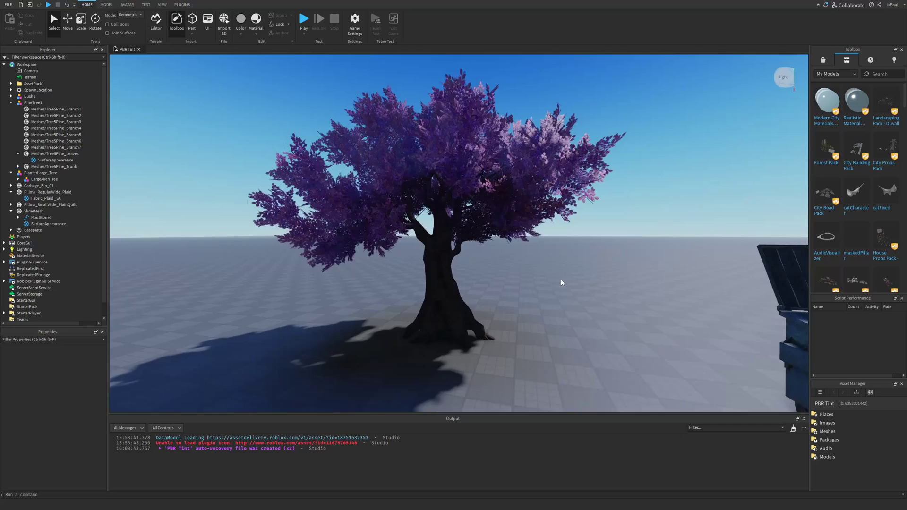
pyautogui.scroll(2, 560, 279)
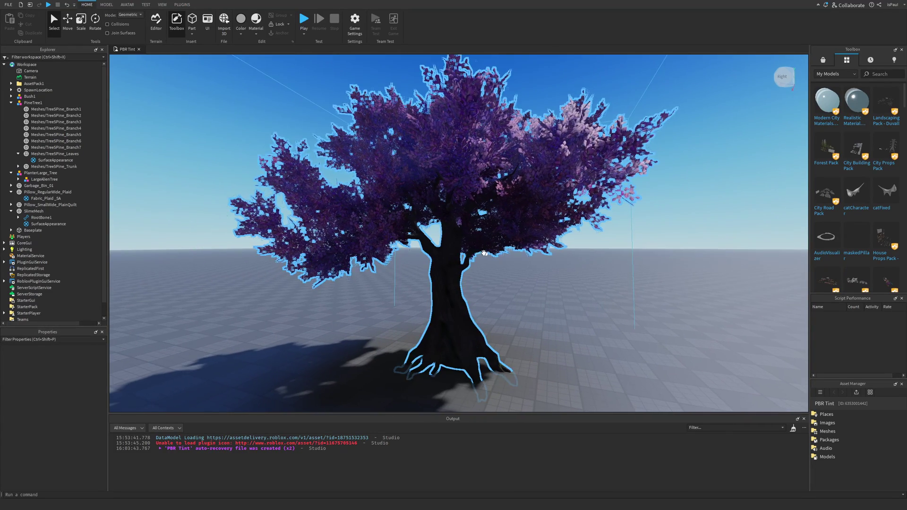
# Tint the large tree leaves' SurfaceAppearance, AlienTree_A, green.
pyautogui.click(55, 176)
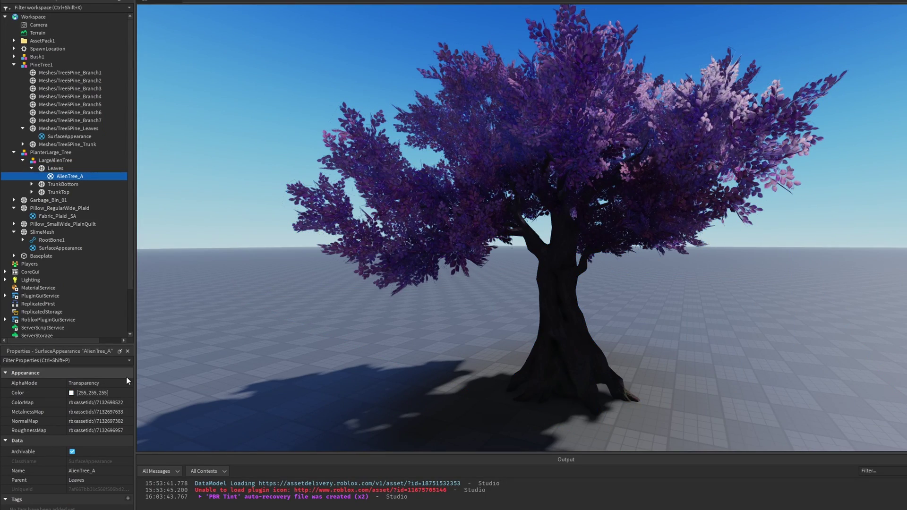
pyautogui.click(71, 393)
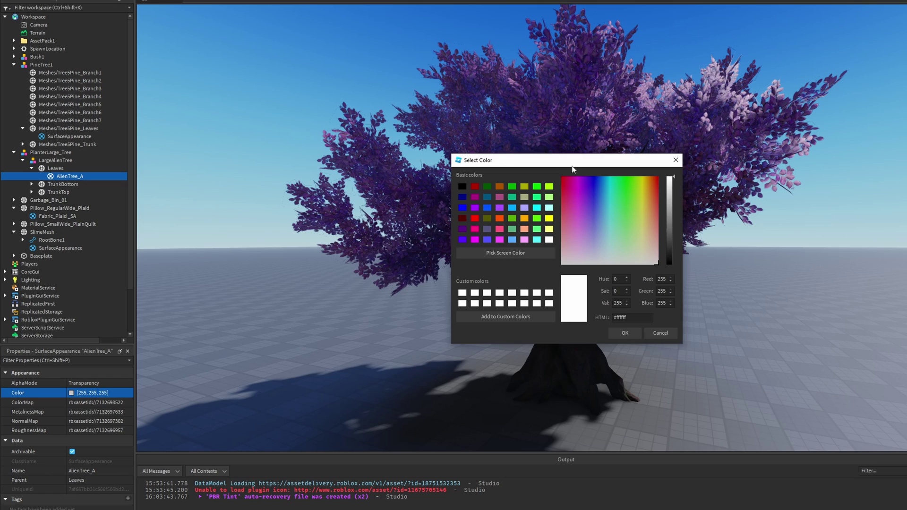
pyautogui.moveTo(572, 169); pyautogui.dragTo(239, 219)
pyautogui.moveTo(286, 299); pyautogui.dragTo(297, 236)
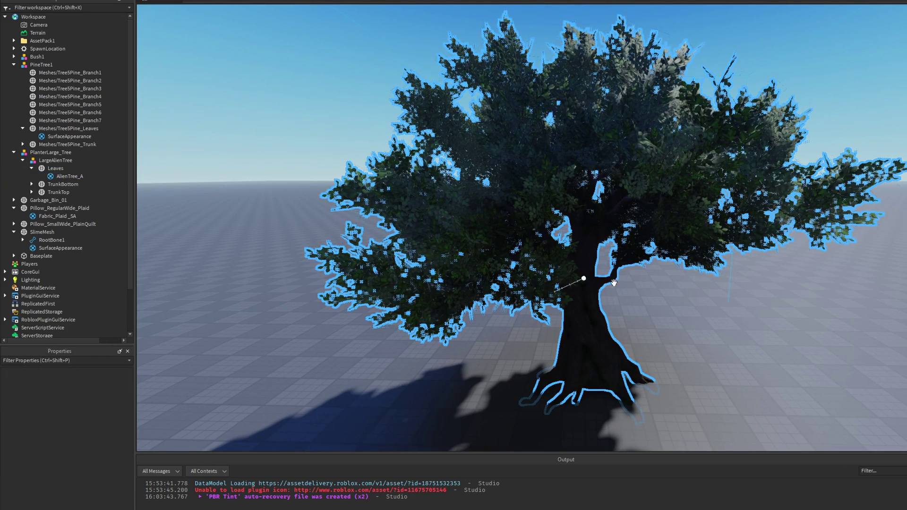
# Tint the SurfaceAppearances of both trunk parts, AlienTree_B and AlienTree_C, a warm brown together.
pyautogui.scroll(-3, 692, 317)
pyautogui.press('d')
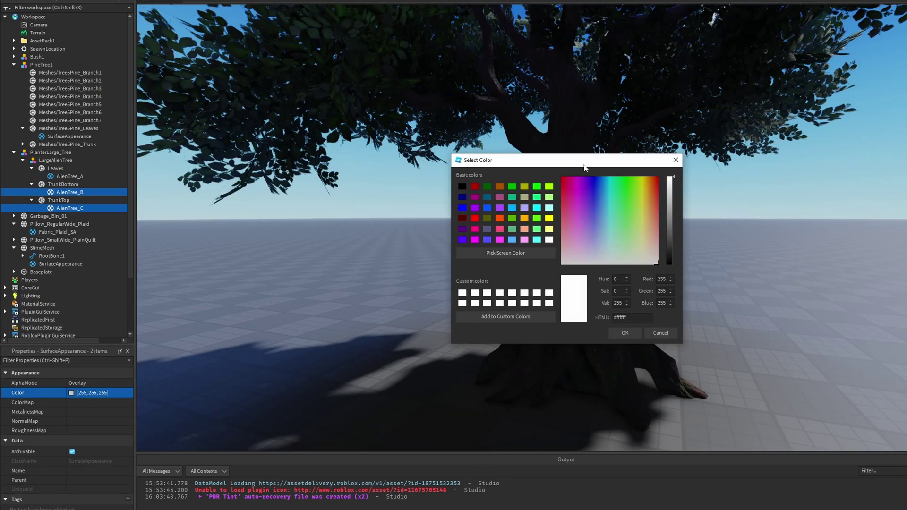
pyautogui.moveTo(585, 168); pyautogui.dragTo(263, 158)
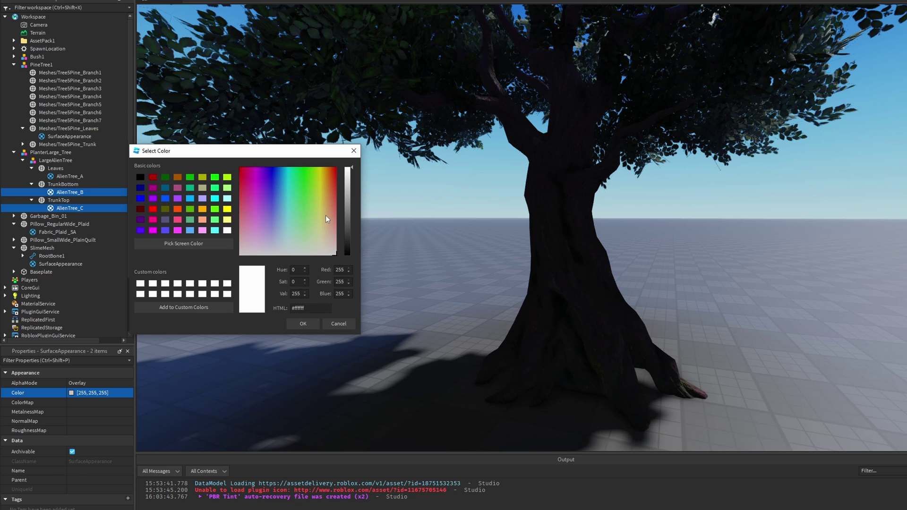
pyautogui.moveTo(326, 218); pyautogui.dragTo(352, 183)
pyautogui.click(326, 176)
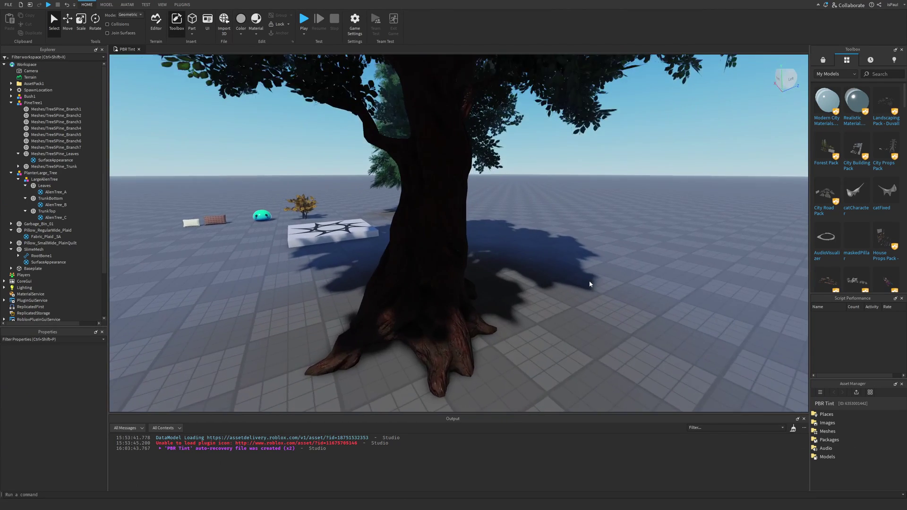
# View the tinted large tree from several sides and shift PlanterLarge_Tree across the baseplate.
pyautogui.press('w')
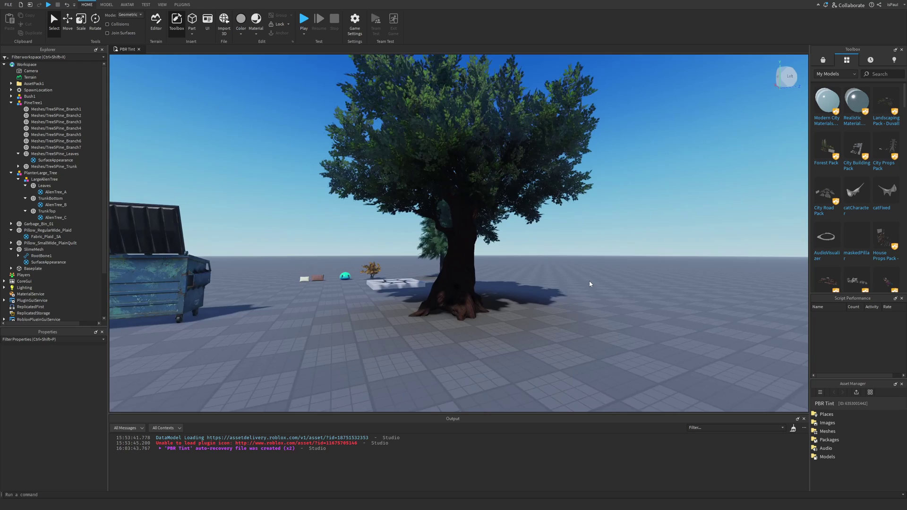
pyautogui.press('w')
pyautogui.moveTo(589, 284); pyautogui.dragTo(589, 283, button='right')
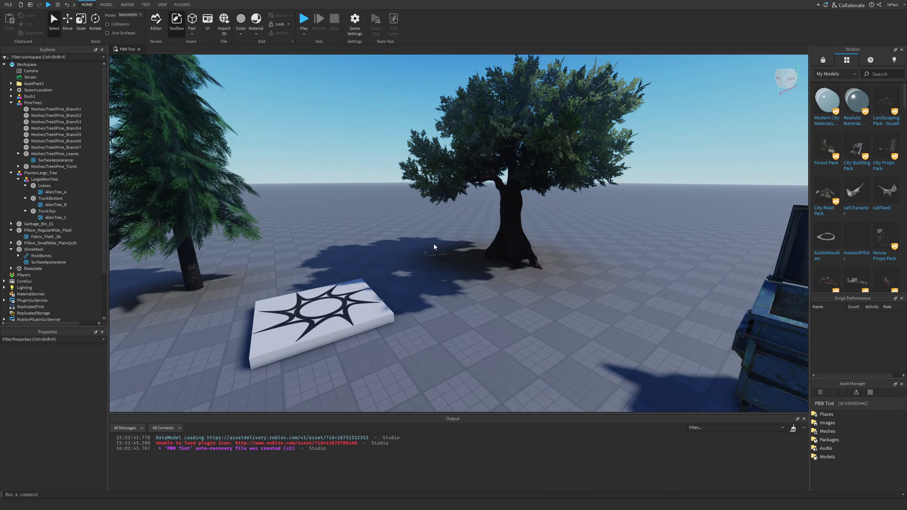
pyautogui.moveTo(490, 242); pyautogui.dragTo(490, 242, button='right')
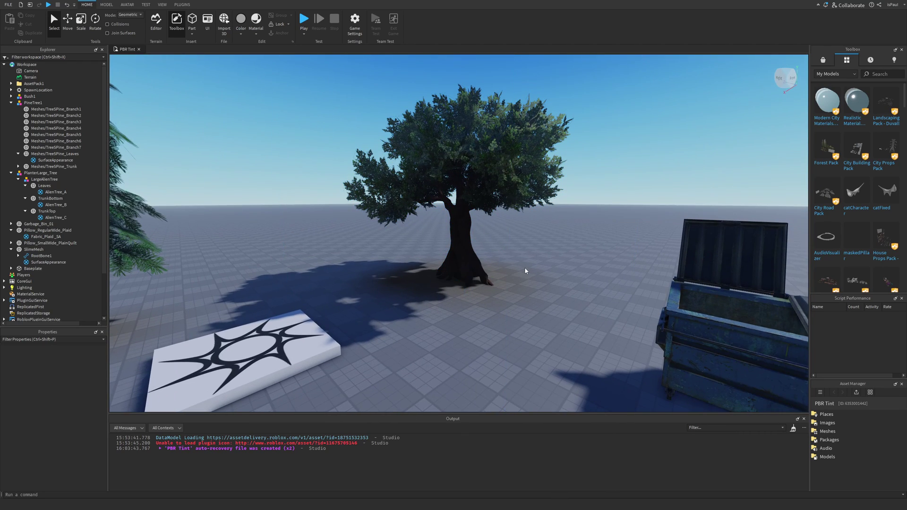
pyautogui.click(457, 282)
pyautogui.press('f')
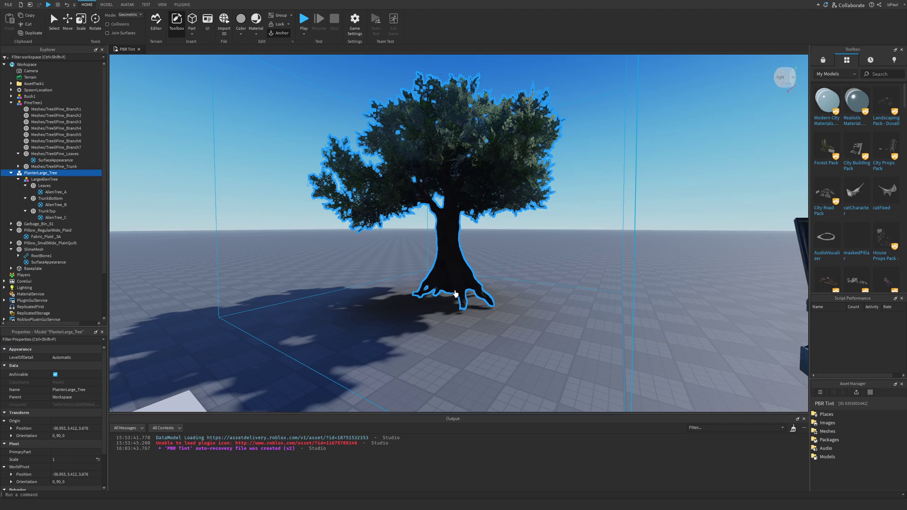
pyautogui.moveTo(454, 294); pyautogui.dragTo(450, 330)
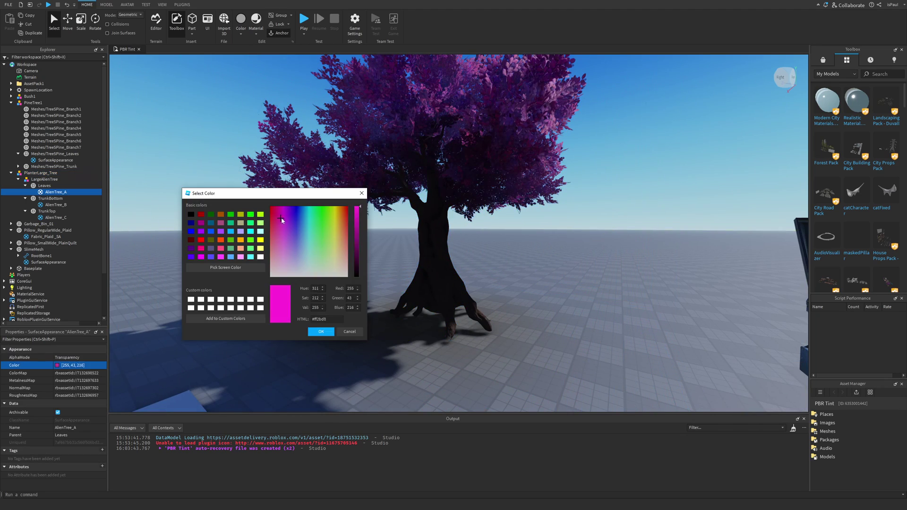
# Try magenta (255, 43, 216) and golden (255, 203, 82) tints on AlienTree_A, the large tree leaves' SurfaceAppearance.
pyautogui.click(339, 230)
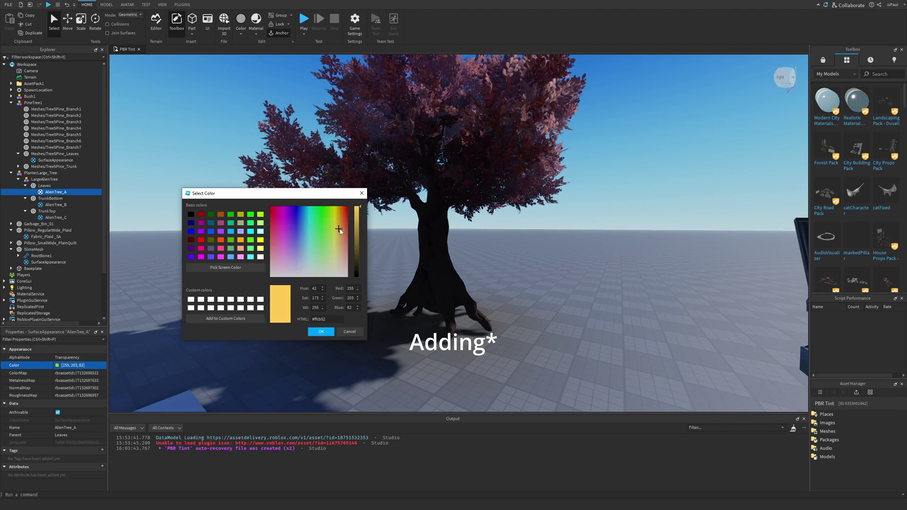
pyautogui.moveTo(339, 230); pyautogui.dragTo(285, 229)
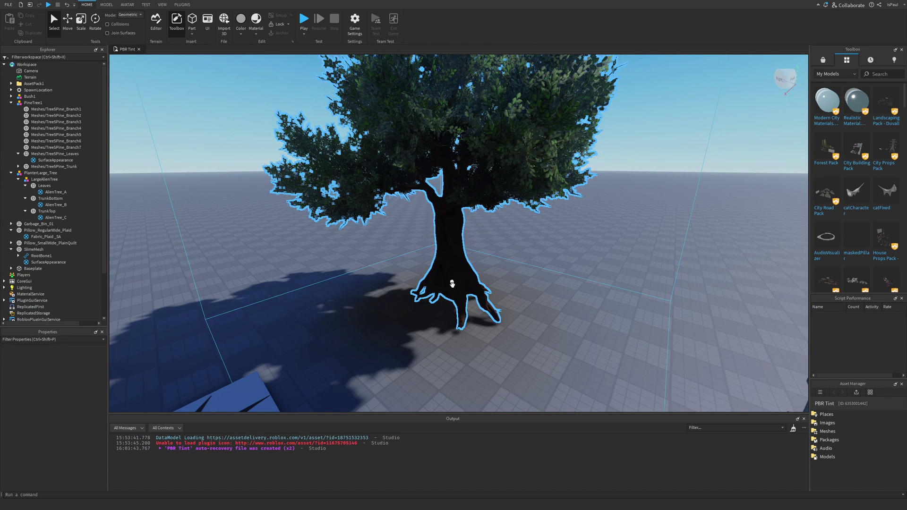
# Reposition PlanterLarge_Tree slightly on the baseplate and deselect it.
pyautogui.click(456, 286)
pyautogui.moveTo(456, 286); pyautogui.dragTo(460, 293)
pyautogui.click(515, 310)
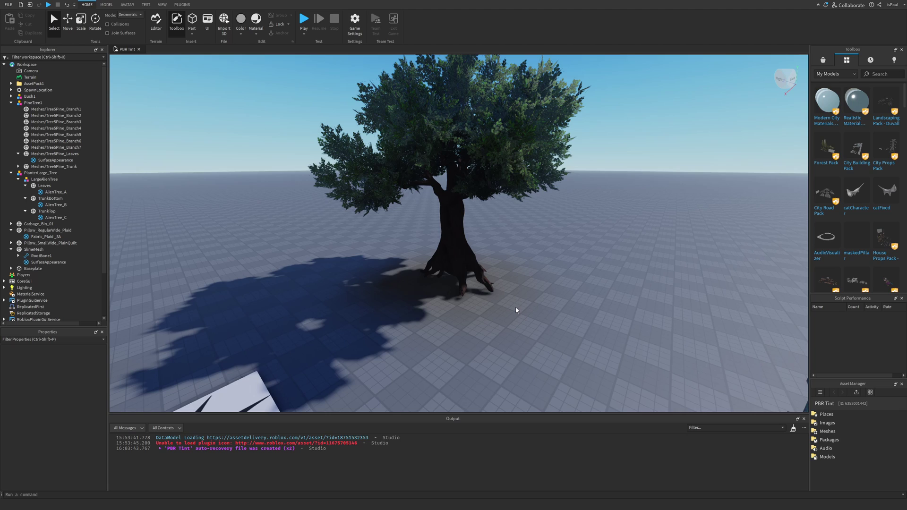
pyautogui.moveTo(523, 286); pyautogui.dragTo(522, 282, button='right')
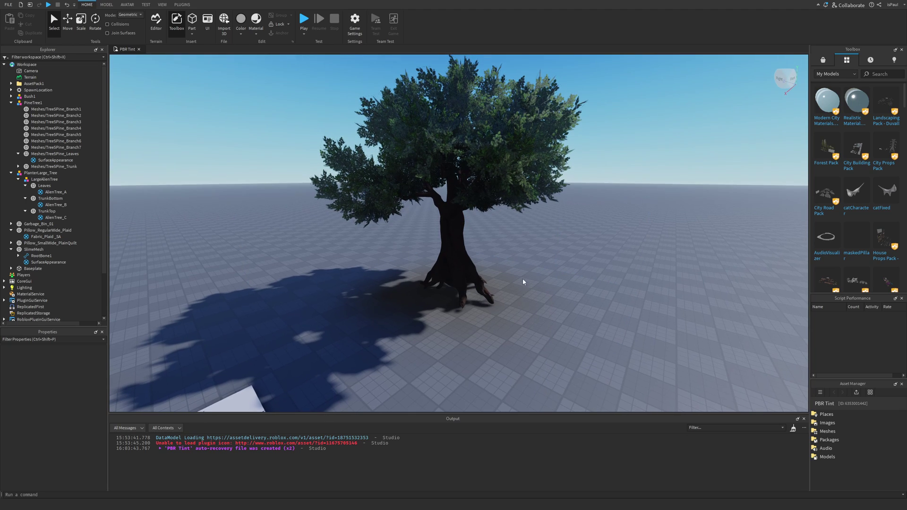
# Retint AlienTree_A on the large tree's leaves, going past light green to a muted greyish foliage.
pyautogui.moveTo(457, 288)
pyautogui.mouseDown()
pyautogui.moveTo(426, 289)
pyautogui.moveTo(448, 290)
pyautogui.moveTo(439, 305)
pyautogui.moveTo(484, 304)
pyautogui.moveTo(460, 305)
pyautogui.mouseUp()
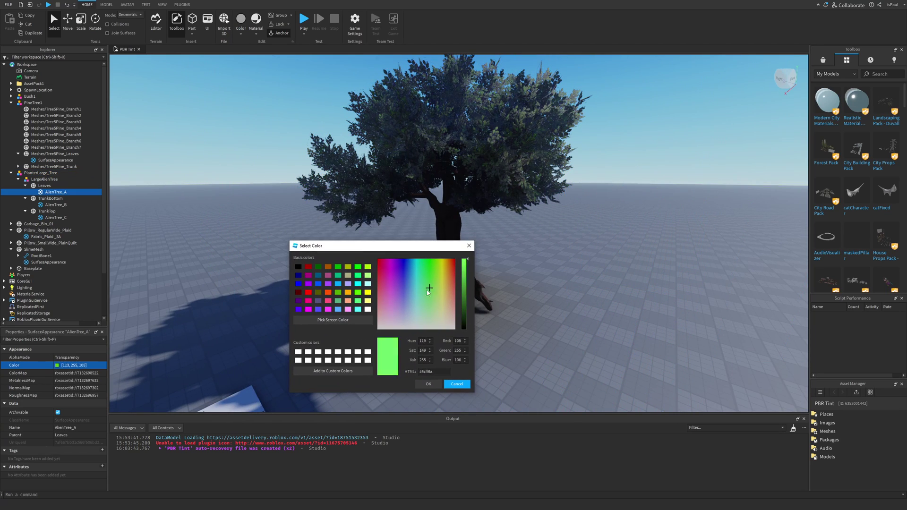
pyautogui.moveTo(426, 290); pyautogui.dragTo(400, 292)
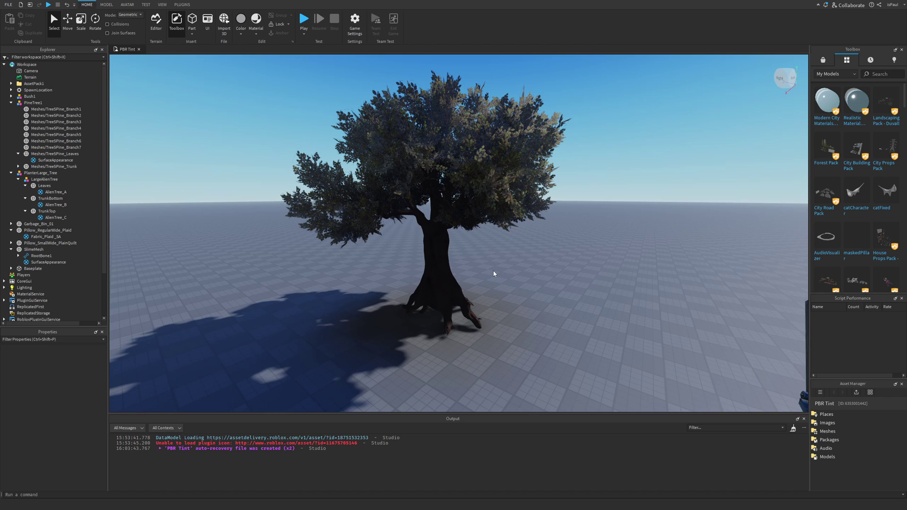
# Tint the SurfaceAppearance of Garbage_Bin_01 pale green, around (167, 255, 167), and deselect the bin.
pyautogui.moveTo(540, 257); pyautogui.dragTo(540, 248, button='right')
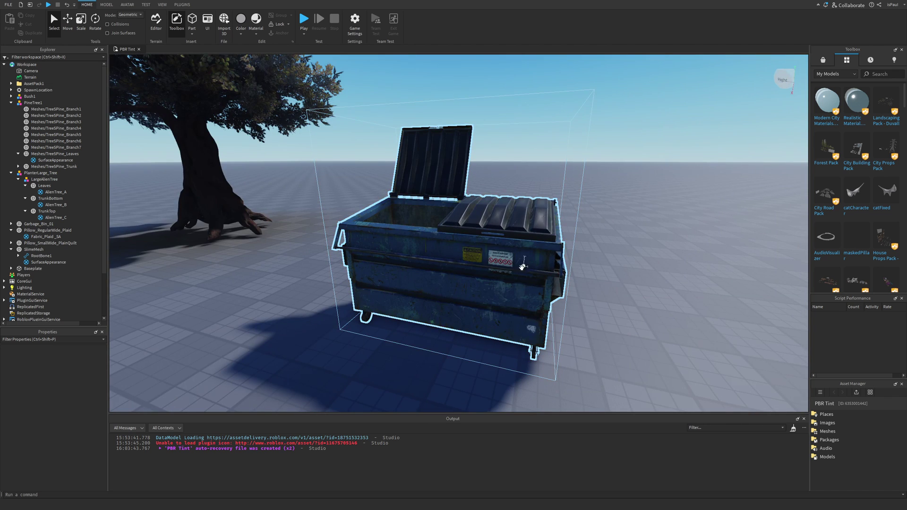
pyautogui.click(536, 271)
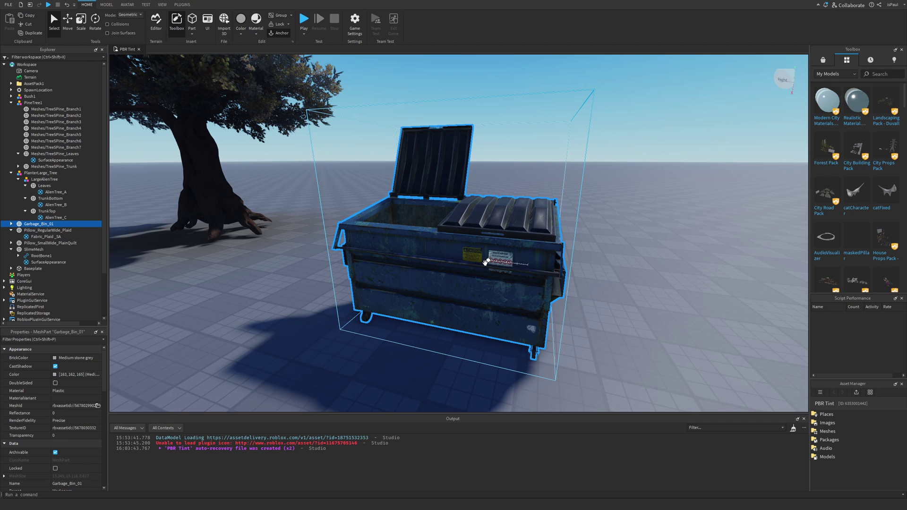
pyautogui.scroll(2, 489, 310)
pyautogui.moveTo(490, 309); pyautogui.dragTo(490, 321, button='right')
pyautogui.scroll(2, 490, 312)
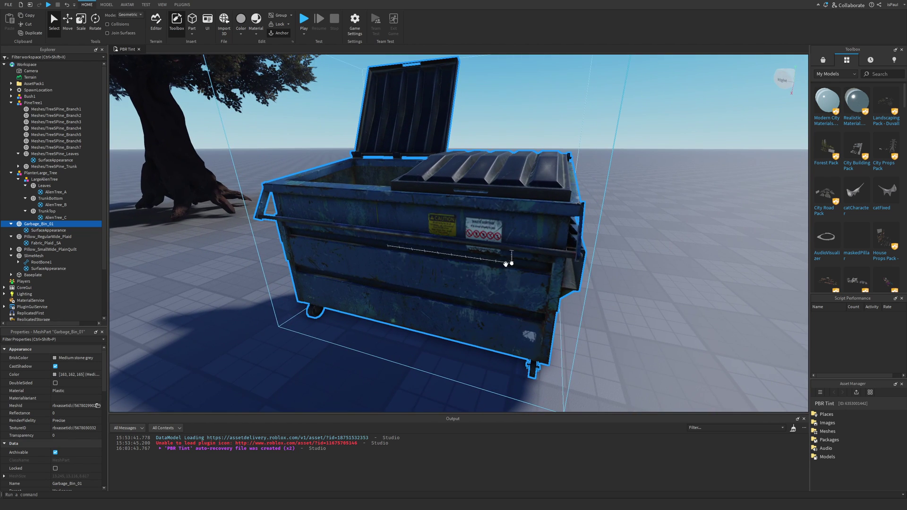
pyautogui.click(48, 230)
pyautogui.click(57, 365)
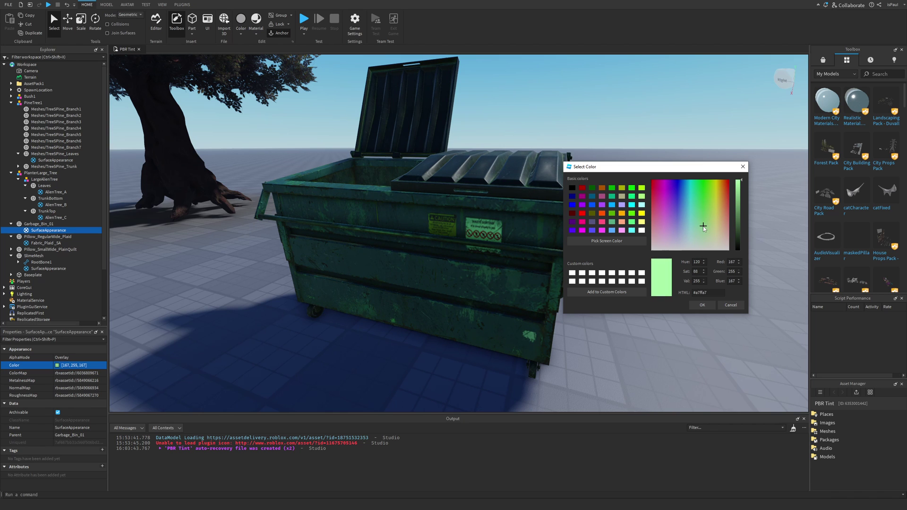
pyautogui.moveTo(703, 228); pyautogui.dragTo(709, 228)
pyautogui.click(693, 307)
pyautogui.click(655, 296)
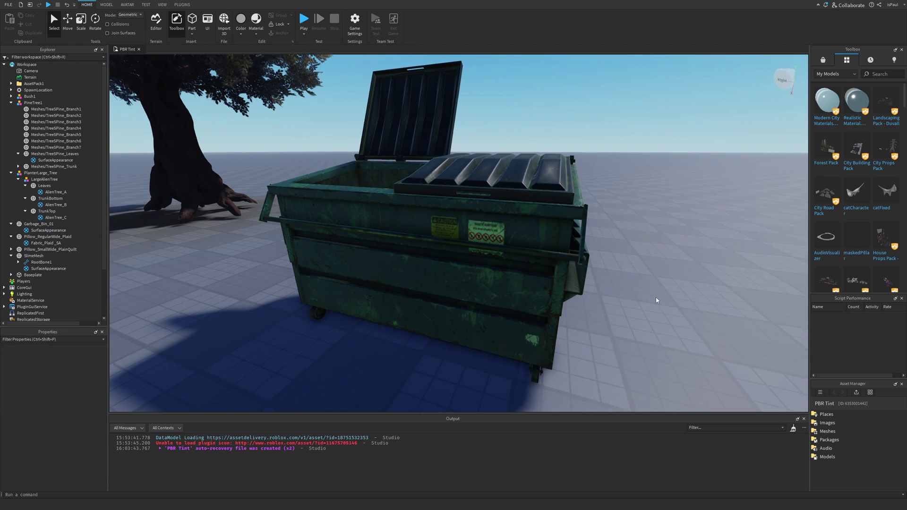
# Inspect how the green tint affects the garbage bin's caution and warning labels up close.
pyautogui.moveTo(656, 297); pyautogui.dragTo(655, 296, button='right')
pyautogui.scroll(2, 484, 245)
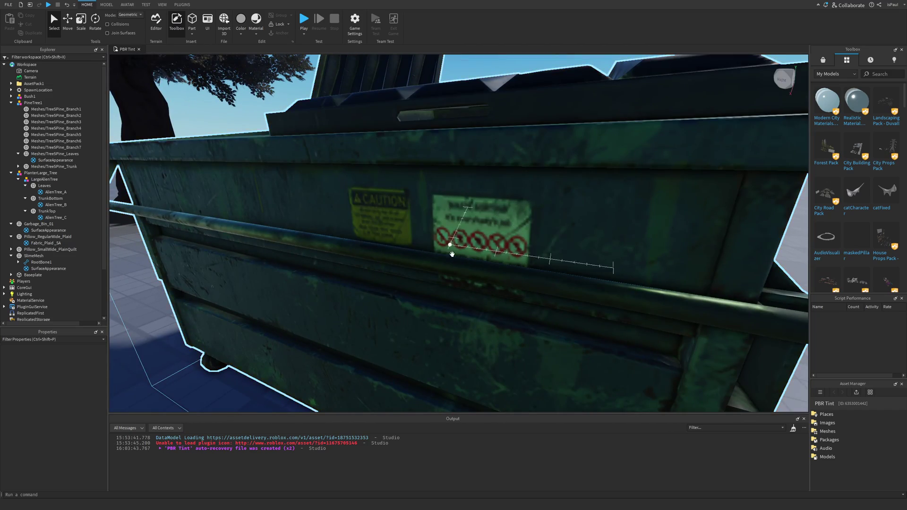
pyautogui.scroll(-3, 459, 239)
pyautogui.moveTo(579, 242); pyautogui.dragTo(555, 266, button='right')
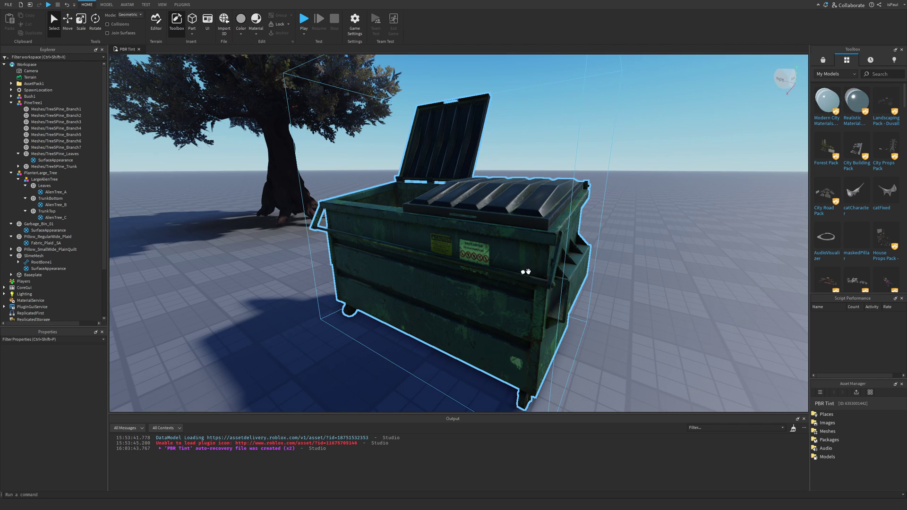
# Examine the pale green tint on the garbage bin's body and black lids from several distances and angles.
pyautogui.scroll(5, 526, 272)
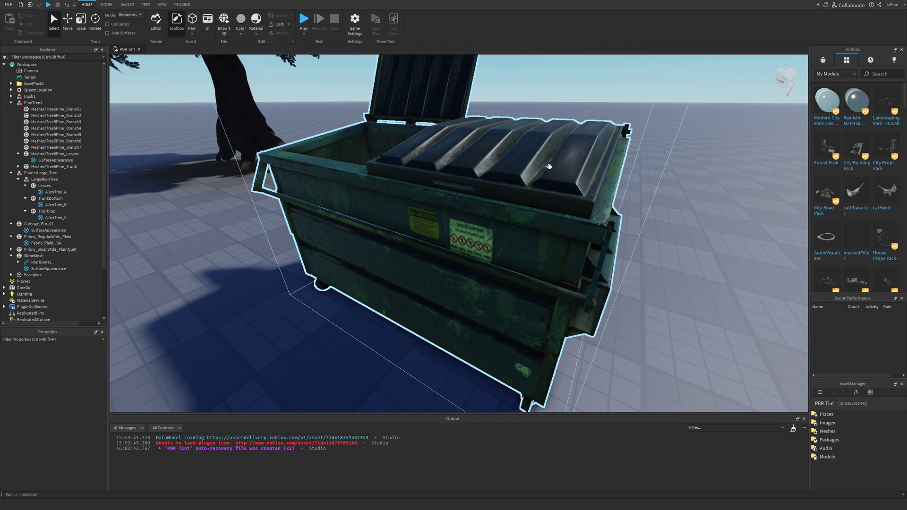
pyautogui.moveTo(632, 206); pyautogui.dragTo(633, 179, button='right')
pyautogui.scroll(-2, 570, 285)
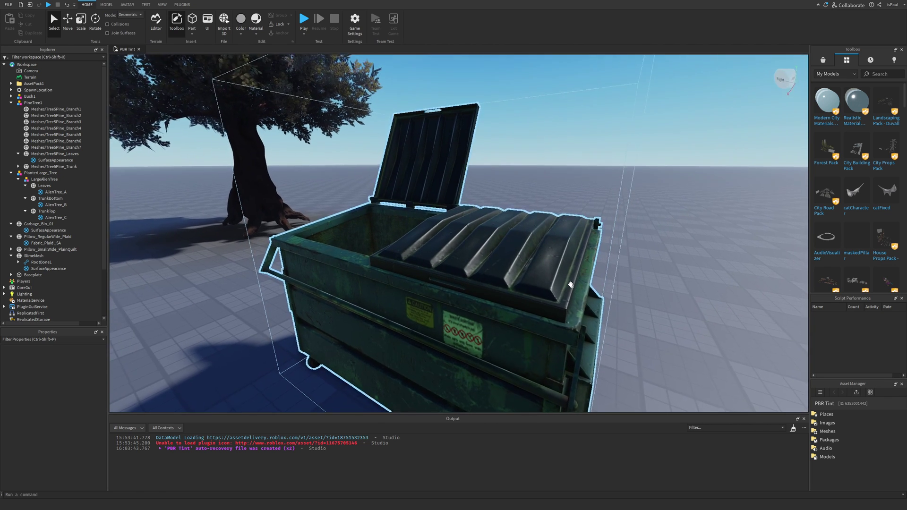
pyautogui.moveTo(570, 285); pyautogui.dragTo(580, 304, button='right')
pyautogui.scroll(-2, 508, 263)
pyautogui.scroll(2, 511, 258)
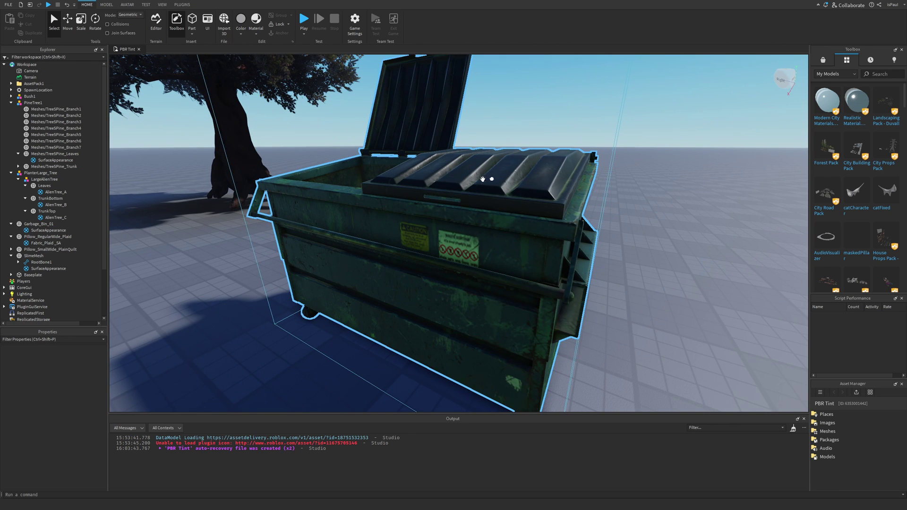
pyautogui.moveTo(470, 188); pyautogui.dragTo(506, 241, button='right')
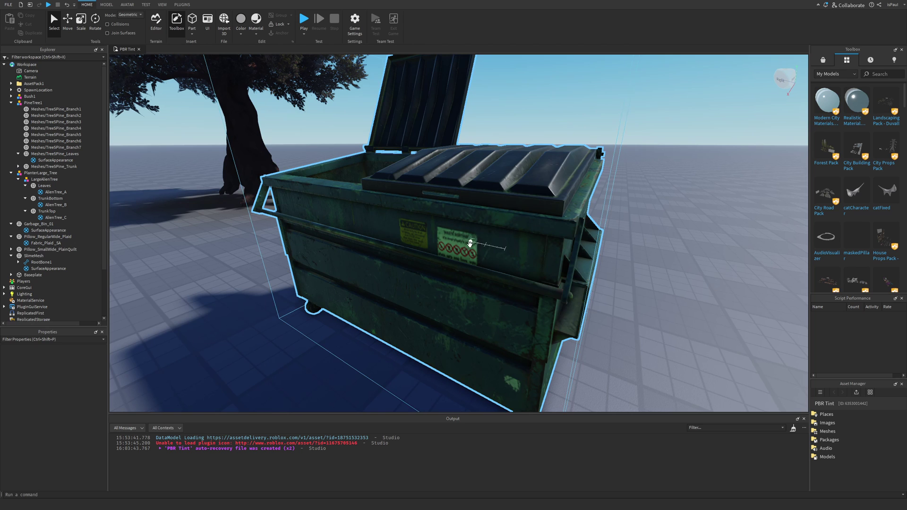
# Retint the garbage bin's SurfaceAppearance through strong green (38, 220, 17) and grey (220, 220, 220) to green around (50, 220, 50).
pyautogui.click(443, 254)
pyautogui.moveTo(474, 184); pyautogui.dragTo(663, 183)
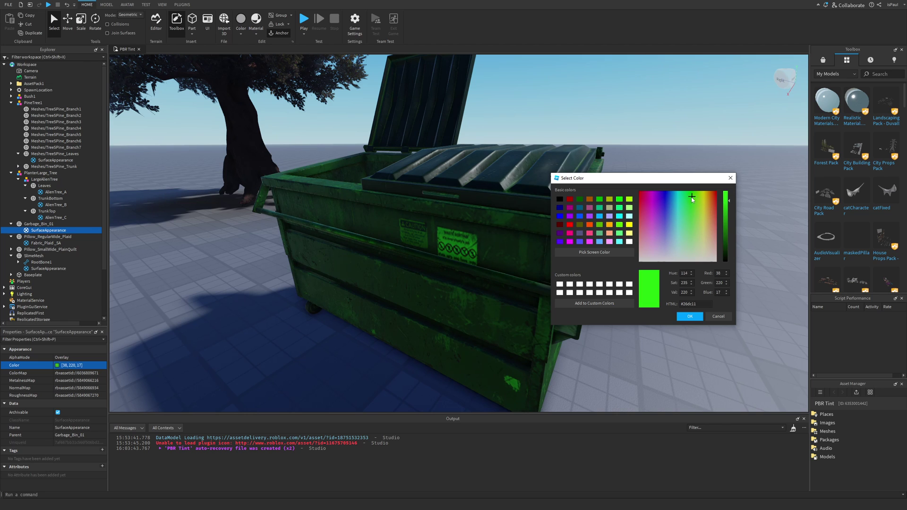
pyautogui.moveTo(676, 197)
pyautogui.mouseDown()
pyautogui.moveTo(722, 195)
pyautogui.moveTo(674, 261)
pyautogui.mouseUp()
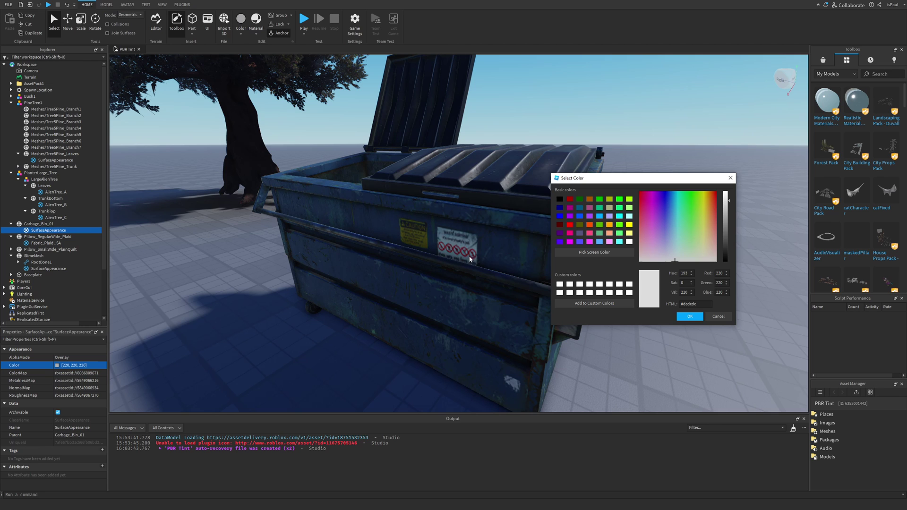
pyautogui.click(679, 208)
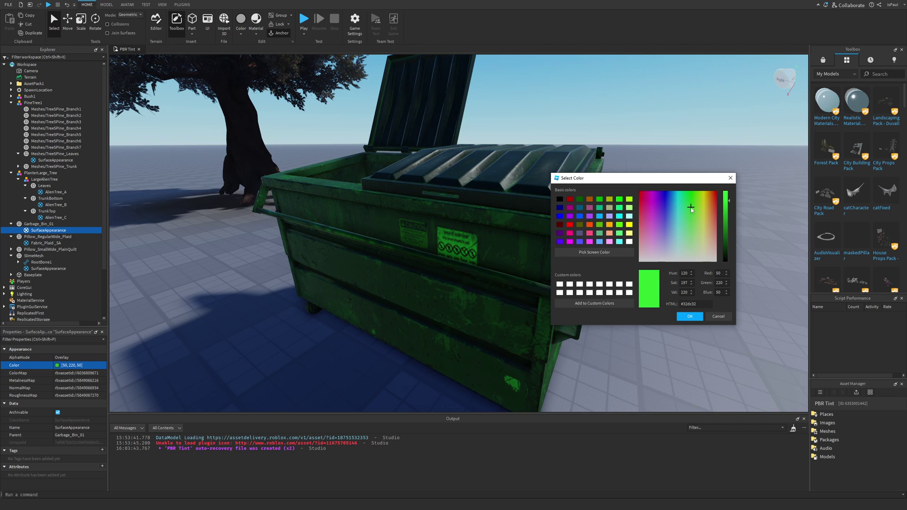
pyautogui.moveTo(691, 208)
pyautogui.mouseDown()
pyautogui.moveTo(717, 207)
pyautogui.moveTo(691, 203)
pyautogui.moveTo(727, 236)
pyautogui.moveTo(735, 278)
pyautogui.moveTo(738, 174)
pyautogui.mouseUp()
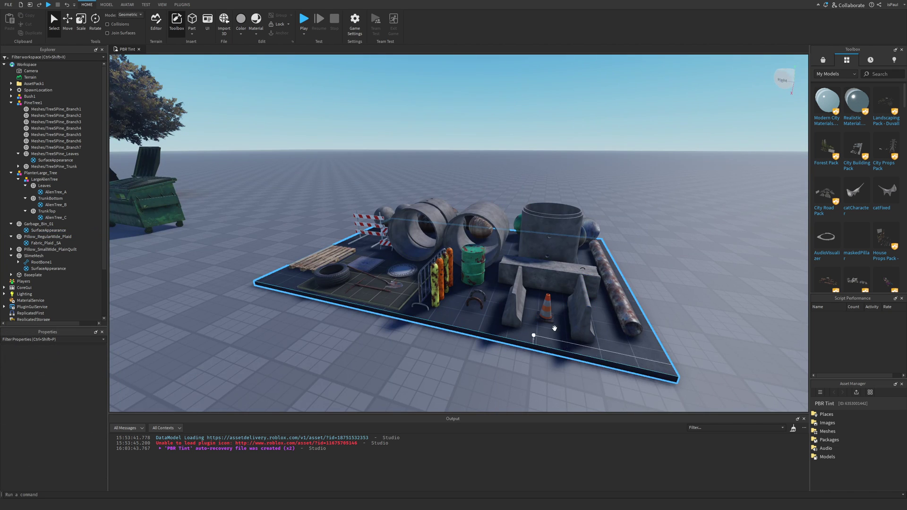
# Look over the construction asset pack, including the concrete pipes, barricades, gas tanks, steel drum, tire, shovel and pallet.
pyautogui.scroll(5, 554, 328)
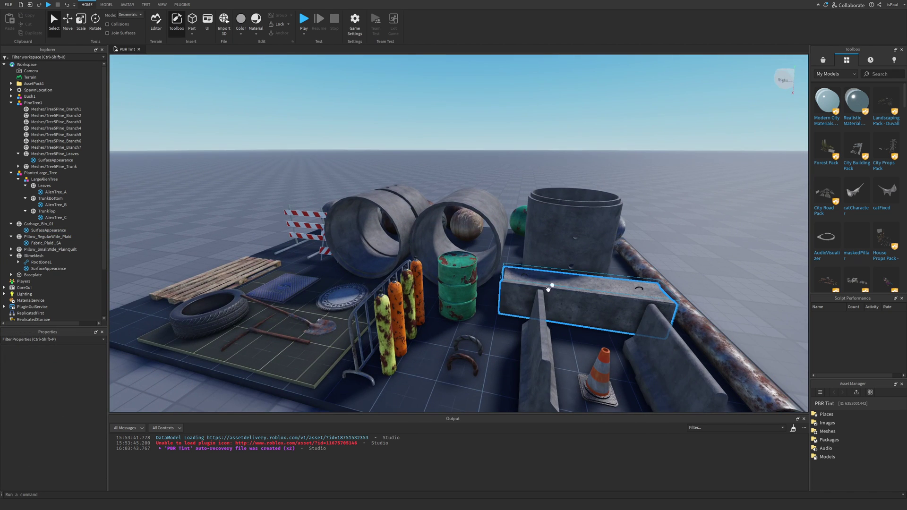
pyautogui.scroll(-5, 596, 293)
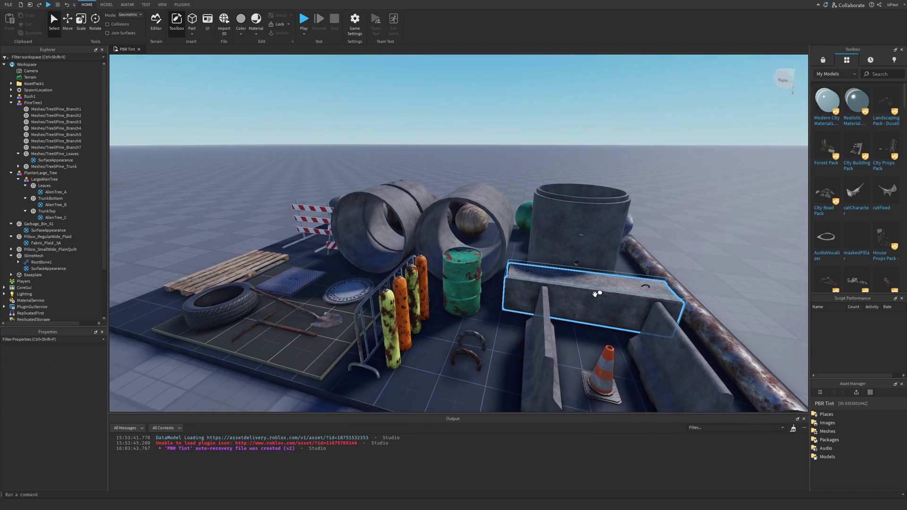
pyautogui.scroll(3, 614, 297)
pyautogui.moveTo(633, 298); pyautogui.dragTo(539, 264, button='right')
pyautogui.press('d')
pyautogui.scroll(3, 534, 261)
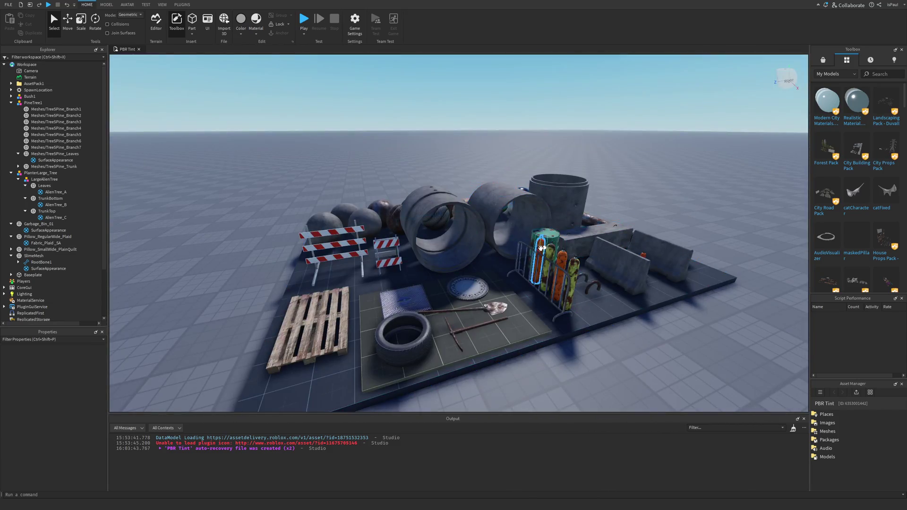
pyautogui.press('d')
pyautogui.moveTo(609, 301); pyautogui.dragTo(614, 301, button='right')
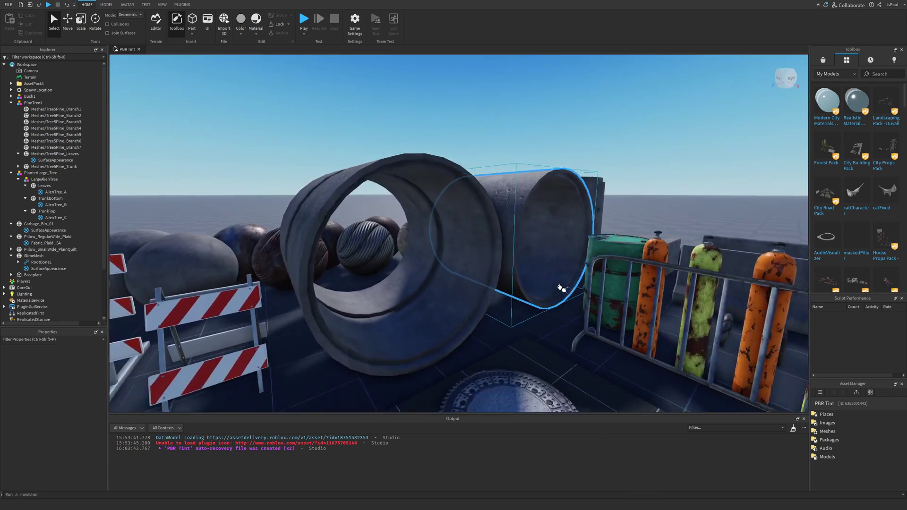
pyautogui.press('s')
pyautogui.moveTo(560, 288); pyautogui.dragTo(567, 329, button='right')
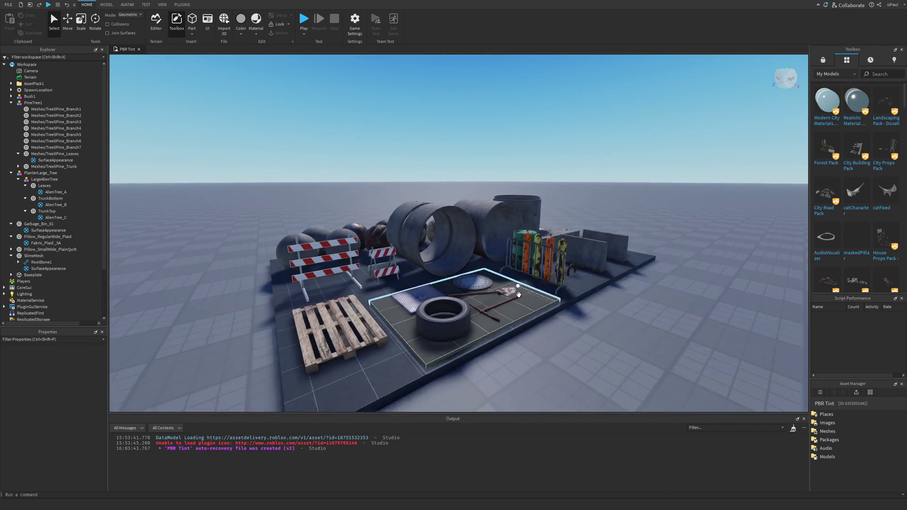
pyautogui.moveTo(518, 294); pyautogui.dragTo(598, 288, button='right')
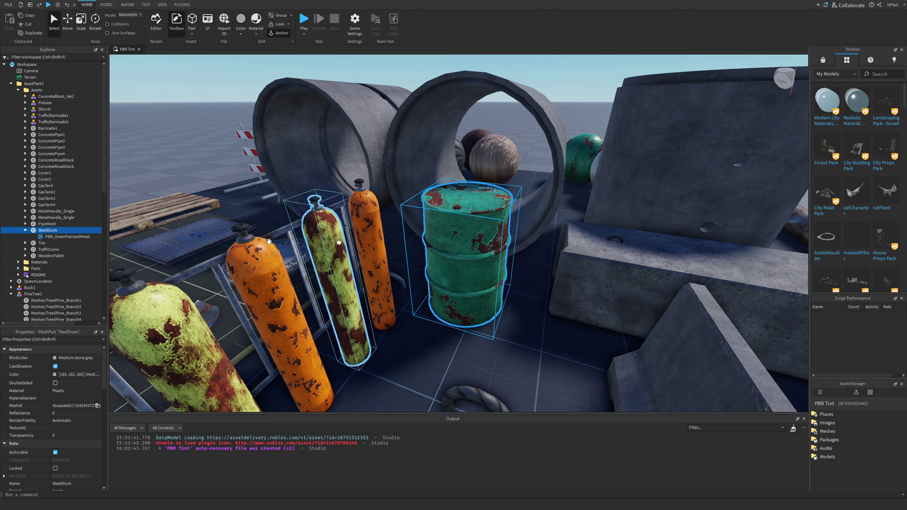
# Tint PBR_GreenPaintedMetal on the SteelDrum light purple, around (183, 147, 220).
pyautogui.click(47, 238)
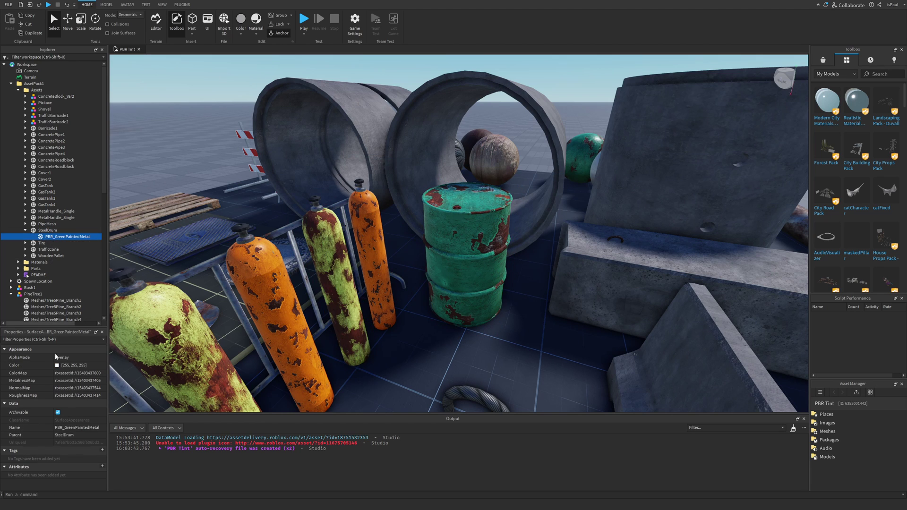
pyautogui.click(57, 365)
pyautogui.moveTo(401, 176); pyautogui.dragTo(154, 132)
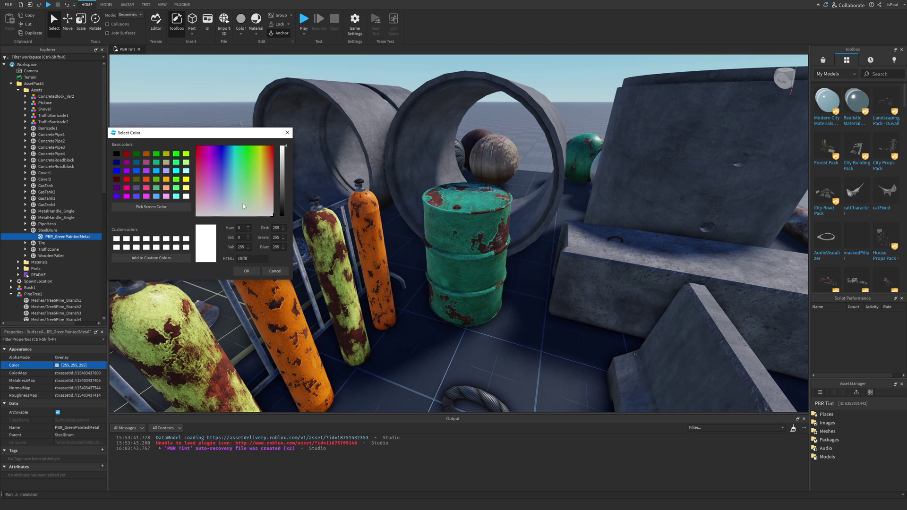
pyautogui.moveTo(233, 191); pyautogui.dragTo(212, 190)
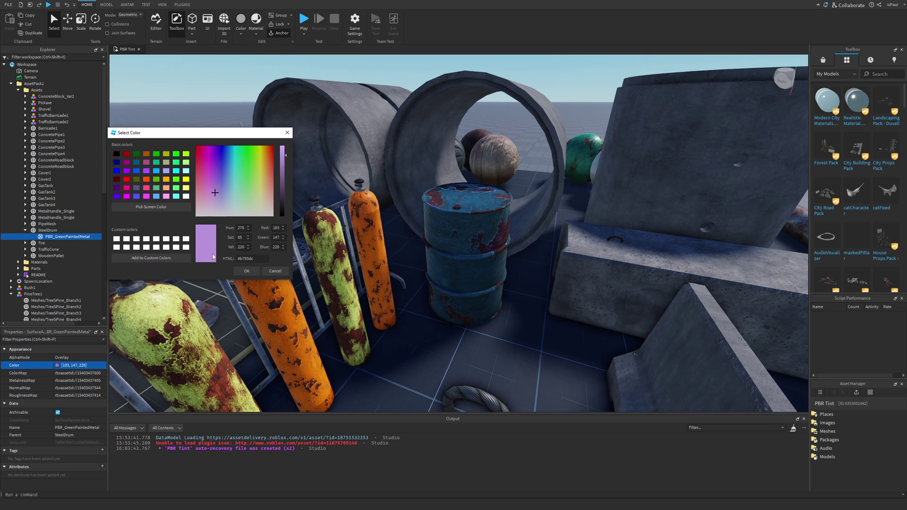
pyautogui.click(246, 270)
# Examine how the purple tint alters the painted and rusted areas of the steel drum up close.
pyautogui.scroll(1, 524, 285)
pyautogui.moveTo(524, 285); pyautogui.dragTo(526, 283, button='right')
pyautogui.scroll(-1, 526, 283)
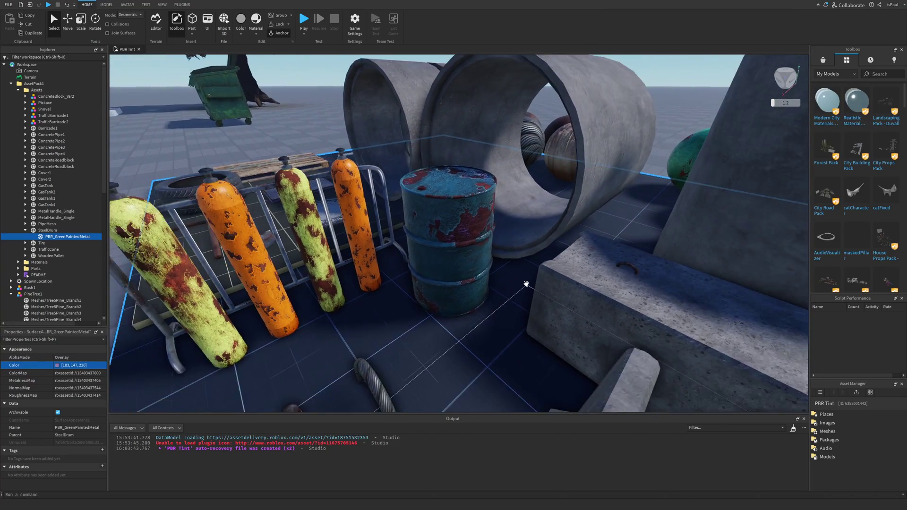
pyautogui.scroll(2, 526, 283)
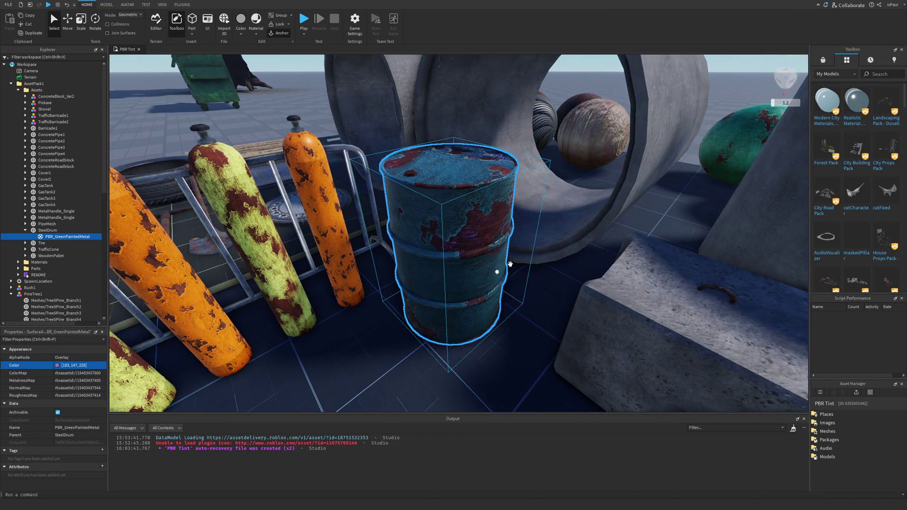
pyautogui.moveTo(524, 271); pyautogui.dragTo(522, 216, button='right')
pyautogui.moveTo(538, 279); pyautogui.dragTo(460, 276, button='right')
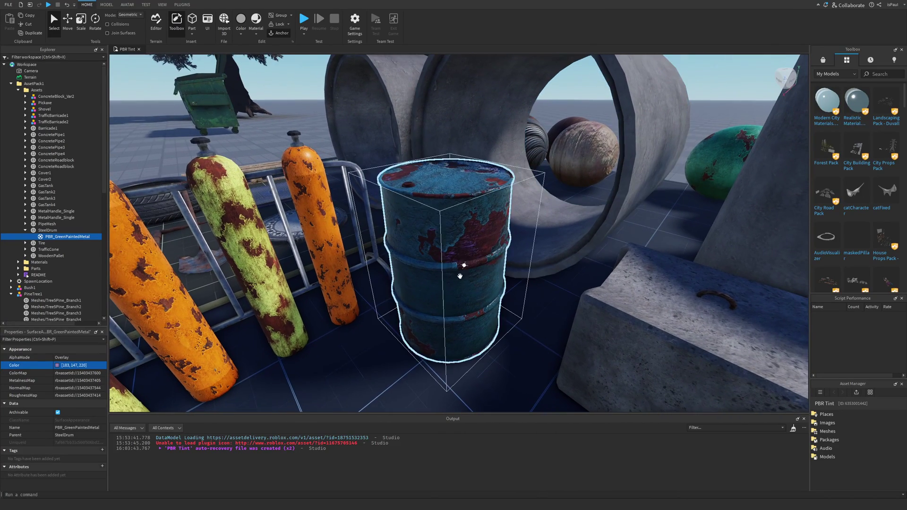
pyautogui.moveTo(515, 267); pyautogui.dragTo(544, 277, button='right')
pyautogui.scroll(2, 545, 277)
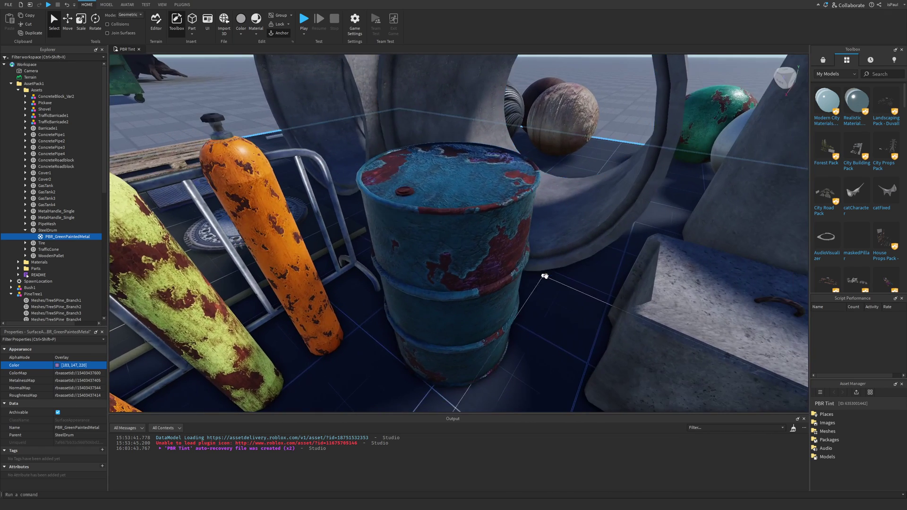
pyautogui.scroll(-3, 513, 268)
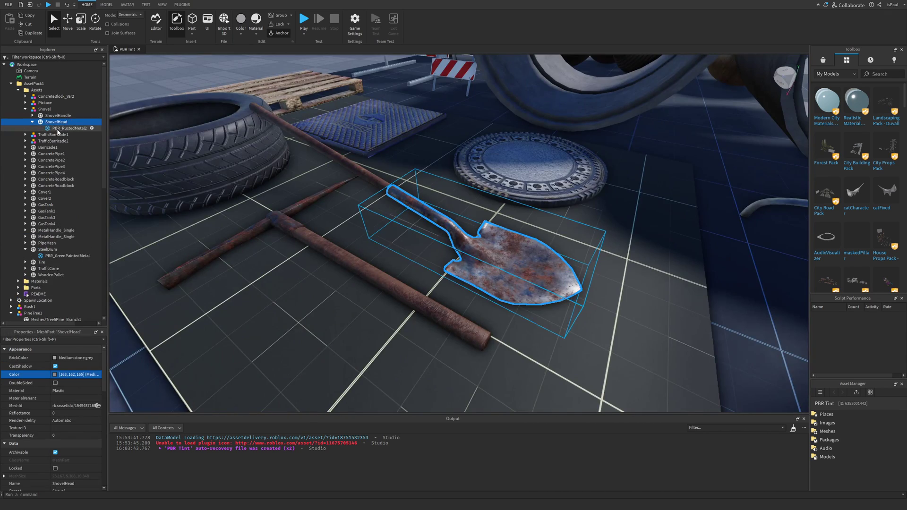
# Tint PBR_RustedMetal2 on the ShovelHead pale blue, around (196, 220, 255).
pyautogui.click(61, 128)
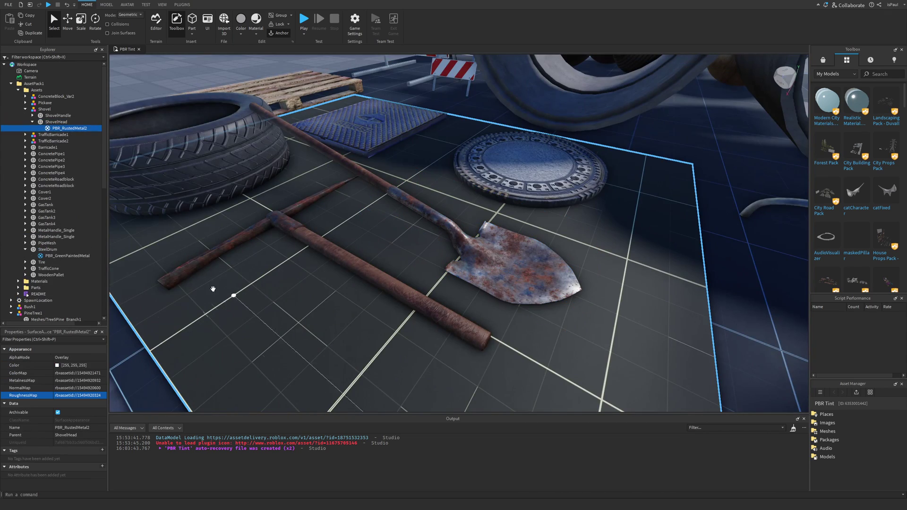
pyautogui.click(57, 365)
pyautogui.moveTo(392, 178); pyautogui.dragTo(153, 178)
pyautogui.click(242, 255)
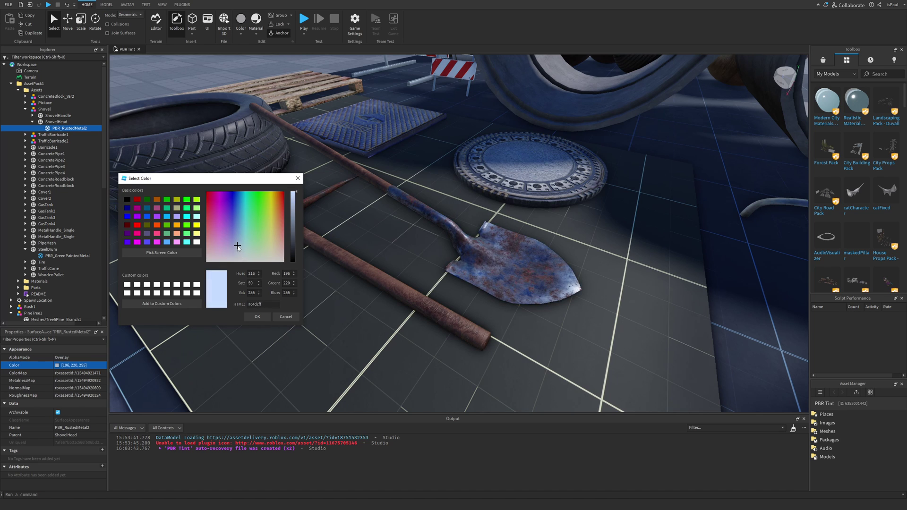
pyautogui.moveTo(233, 244); pyautogui.dragTo(239, 245)
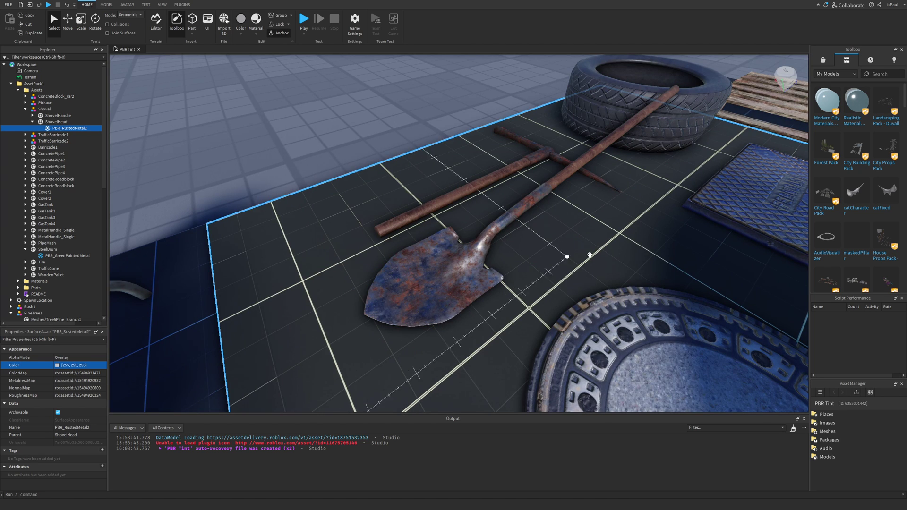
# Compare the shovel head with and without its tint by redoing and undoing the color change, ending with it redone.
pyautogui.hotkey('ctrl', 'y')
pyautogui.hotkey('ctrl', 'z')
pyautogui.hotkey('ctrl', 'y')
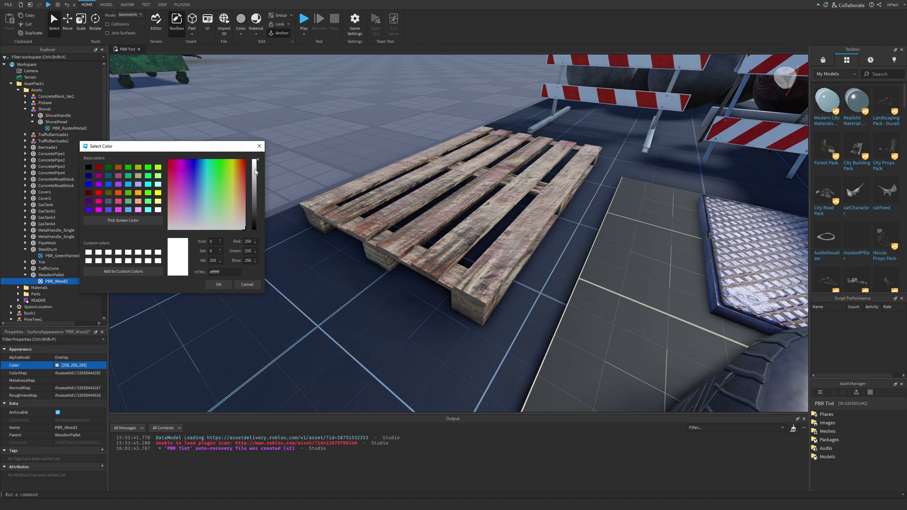
# Tint PBR_Wood2 on the WoodenPallet black (0, 0, 0) and deselect it.
pyautogui.moveTo(255, 167); pyautogui.dragTo(266, 255)
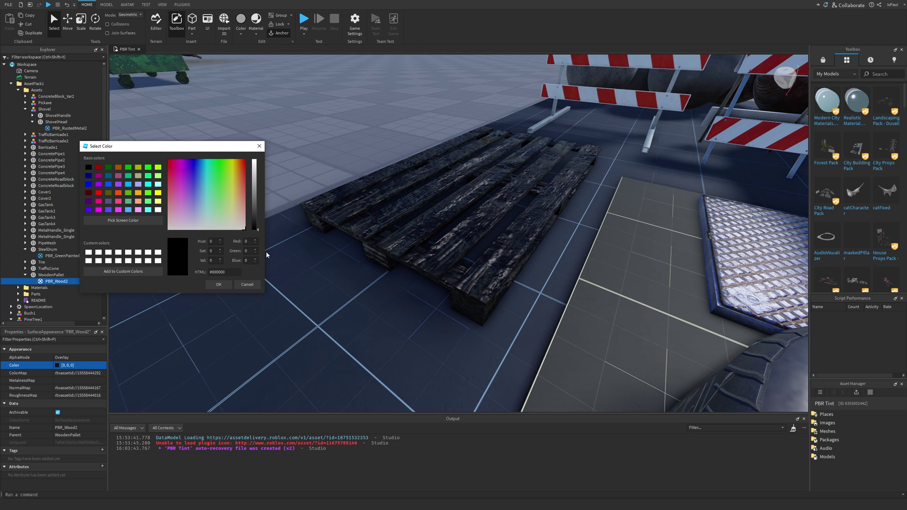
pyautogui.click(243, 285)
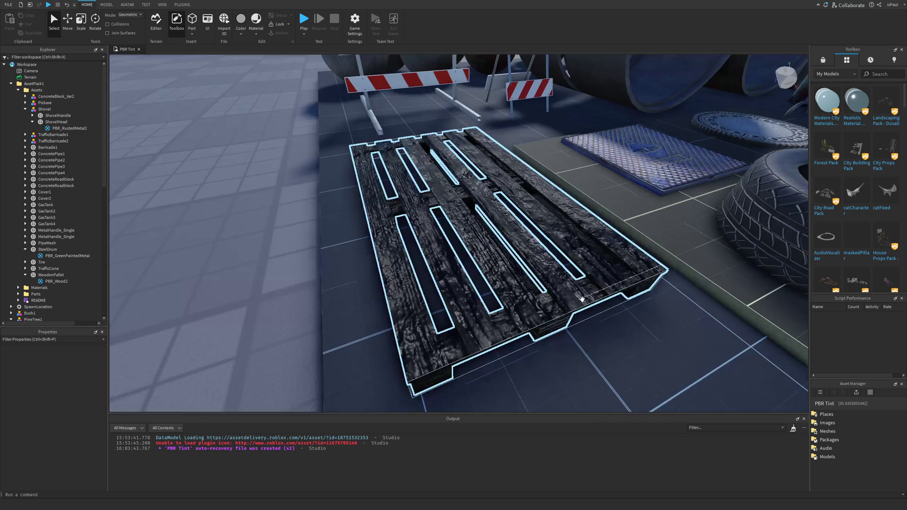
pyautogui.moveTo(543, 317); pyautogui.dragTo(541, 316)
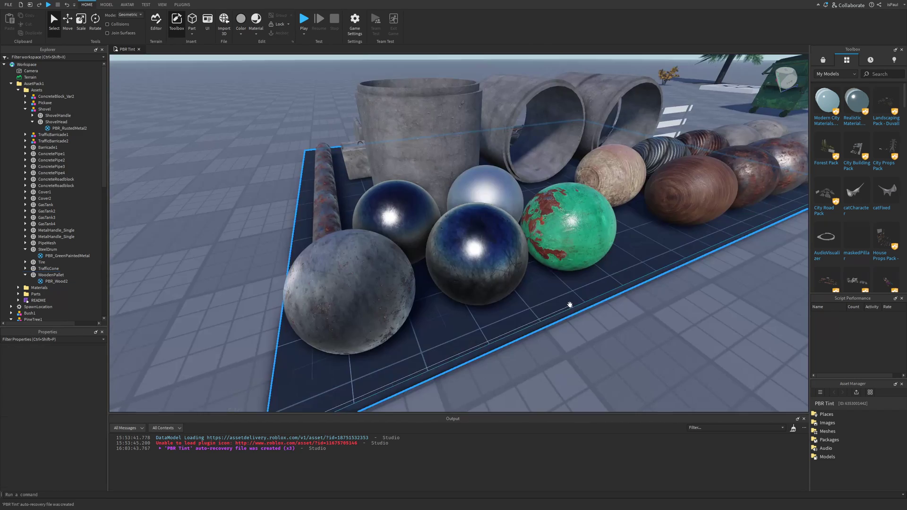
# Select the SurfaceAppearance objects of the four metal spheres and the green painted metal sphere in the Materials folder.
pyautogui.moveTo(565, 284); pyautogui.dragTo(565, 285, button='right')
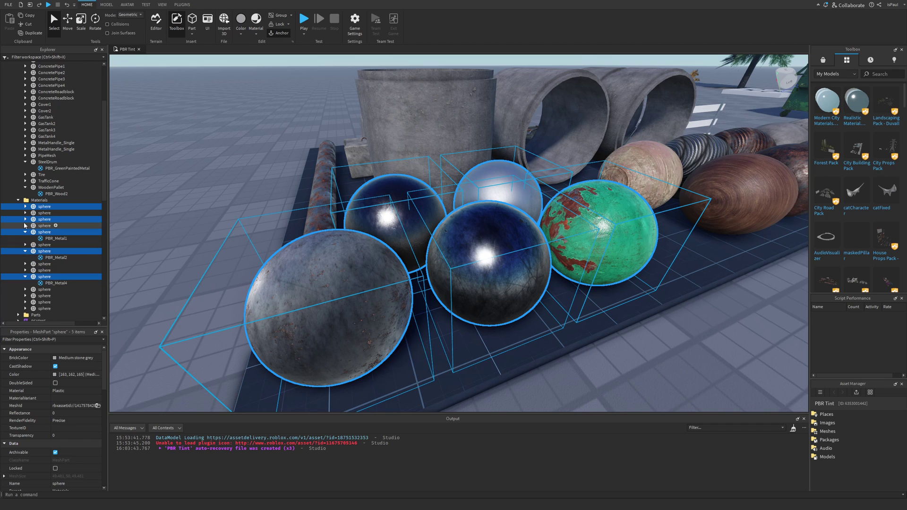
pyautogui.click(25, 206)
pyautogui.scroll(-2, 43, 222)
pyautogui.click(50, 259)
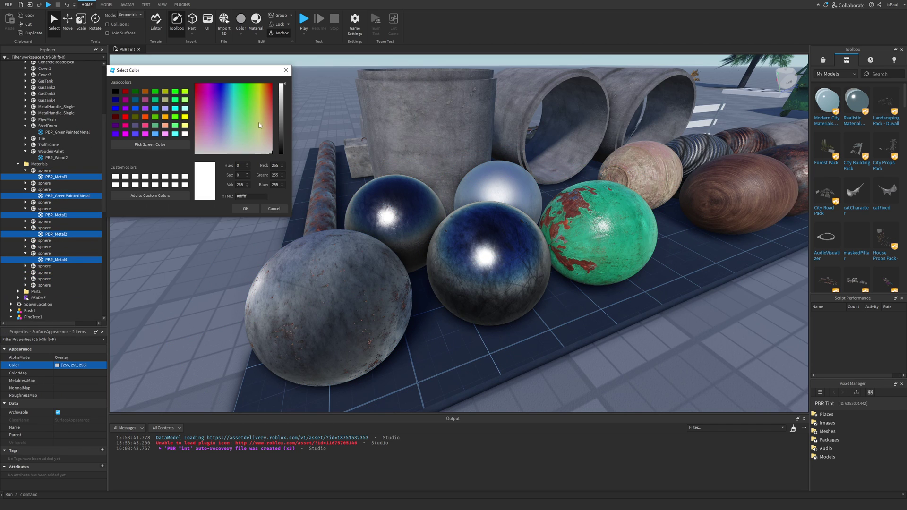
# Tint the five selected sphere SurfaceAppearances yellow (255, 213, 3), yellow-green (242, 255, 0), and finally red (255, 3, 3), and deselect them.
pyautogui.moveTo(259, 125); pyautogui.dragTo(261, 85)
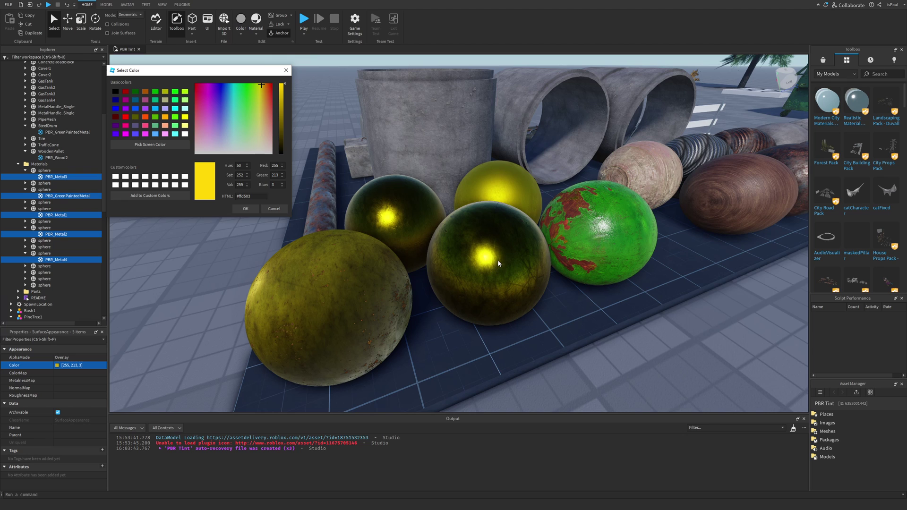
pyautogui.click(259, 85)
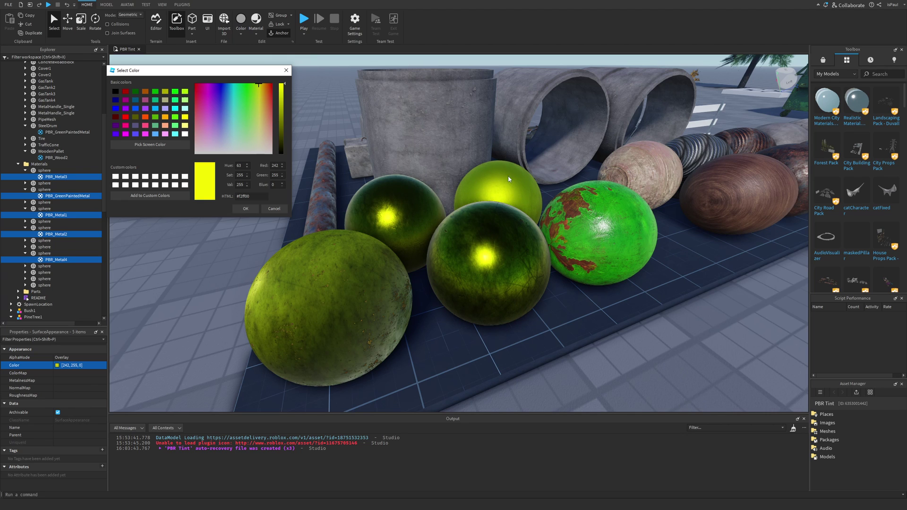
pyautogui.moveTo(268, 85); pyautogui.dragTo(288, 87)
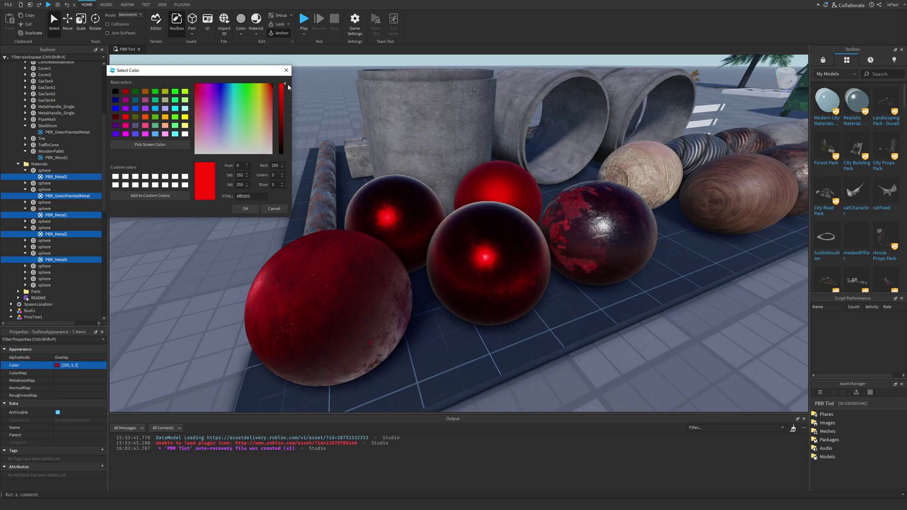
pyautogui.click(252, 209)
pyautogui.click(265, 210)
pyautogui.press('s')
pyautogui.moveTo(652, 198); pyautogui.dragTo(654, 197, button='right')
pyautogui.press('w')
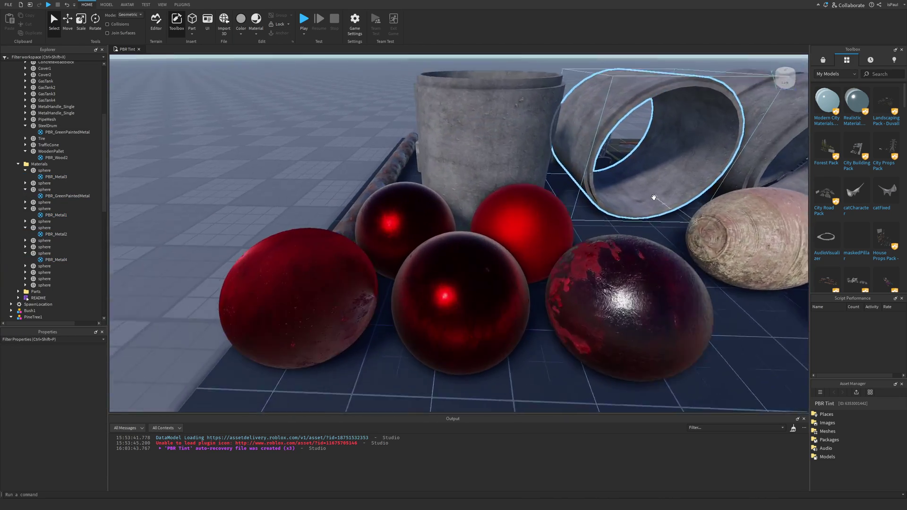
# Tint the SurfaceAppearances of the three rusted metal spheres green (119, 255, 187) and finally blue, and deselect them.
pyautogui.scroll(3, 652, 196)
pyautogui.scroll(-5, 652, 195)
pyautogui.moveTo(552, 279); pyautogui.dragTo(555, 283, button='right')
pyautogui.press('a')
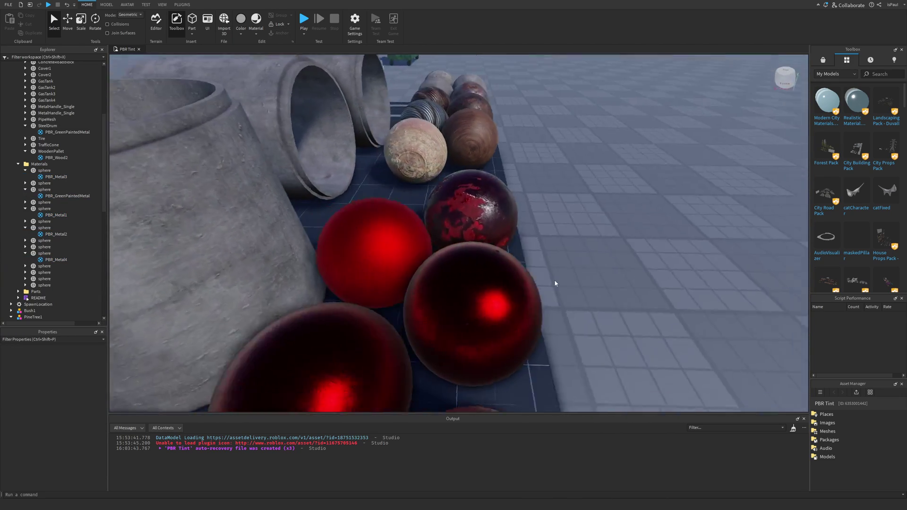
pyautogui.press('d')
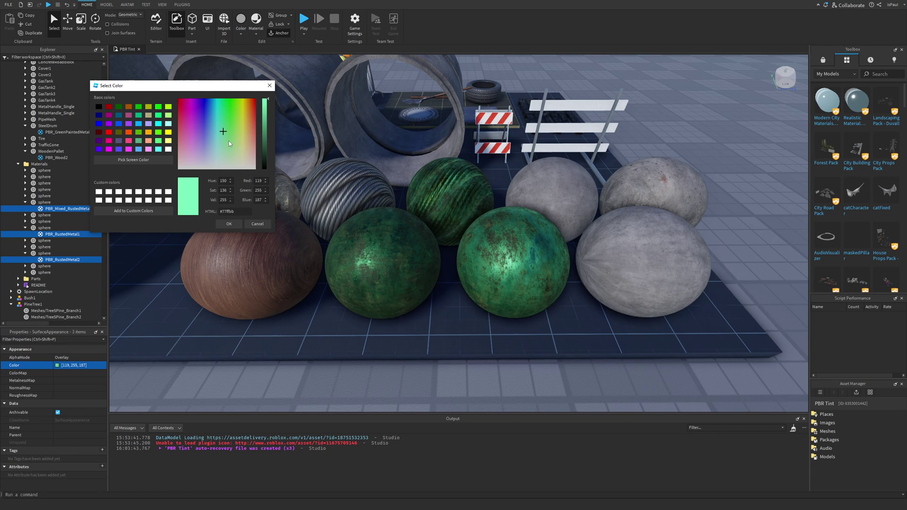
pyautogui.moveTo(217, 126); pyautogui.dragTo(236, 147)
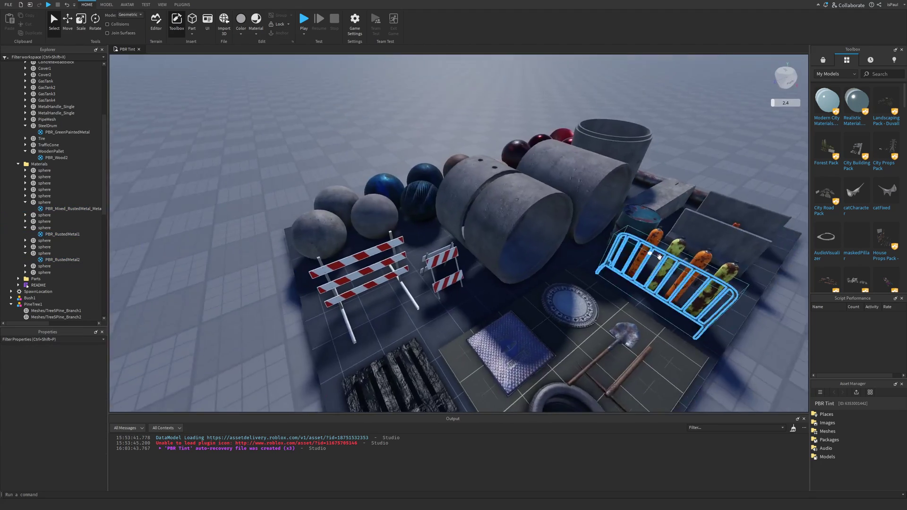
# Tint PBR_Concrete2 on ConcretePipe2 light purple (176, 169, 255) and finally pale olive (206, 202, 160).
pyautogui.moveTo(614, 265); pyautogui.dragTo(648, 281, button='right')
pyautogui.click(475, 257)
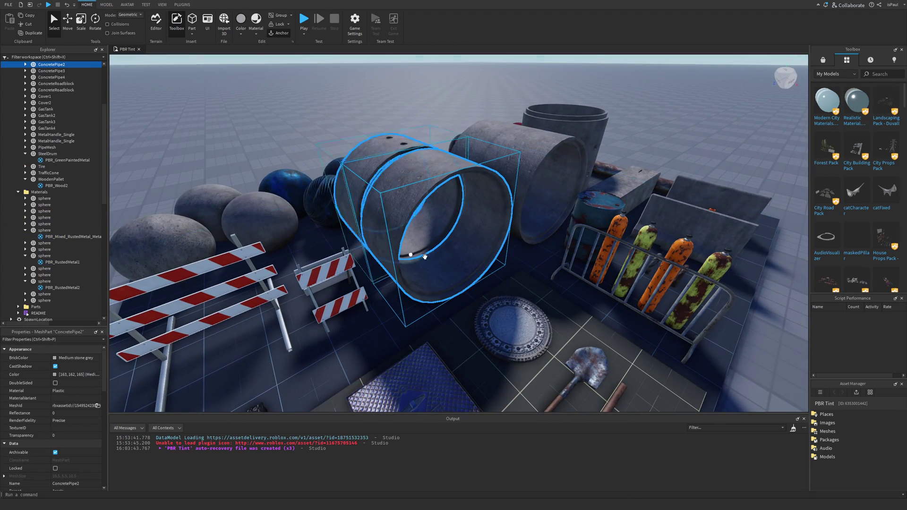
pyautogui.scroll(4, 56, 222)
pyautogui.click(261, 234)
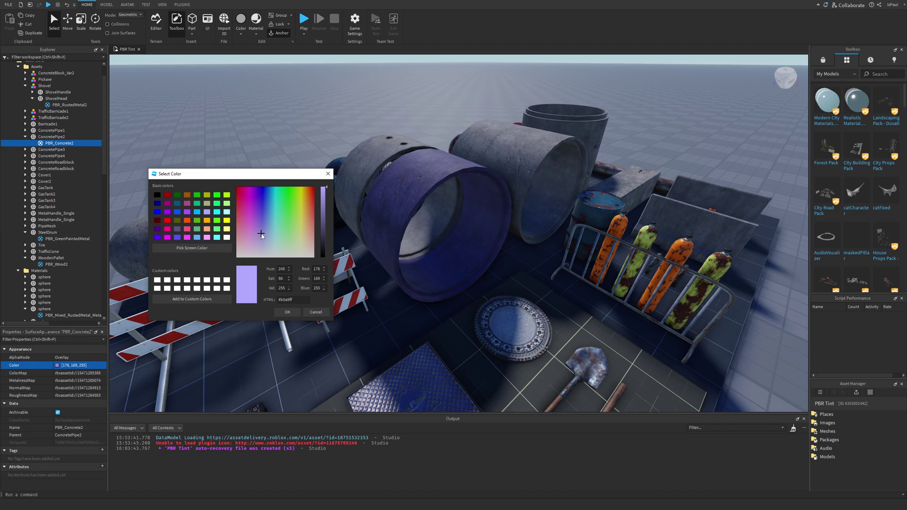
pyautogui.moveTo(268, 217); pyautogui.dragTo(266, 261)
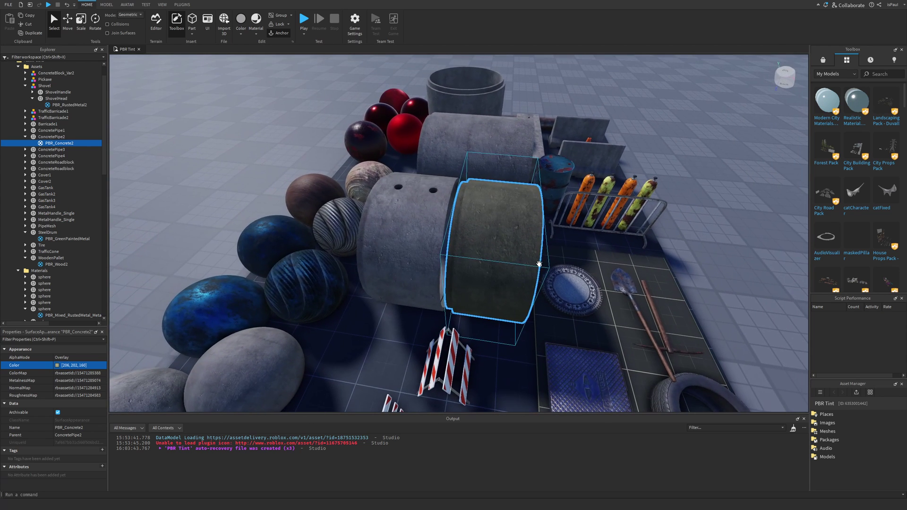
# Move the concrete pipe with two holes away from the tinted pipe to behind the spheres, rotate it upright, and deselect it.
pyautogui.moveTo(425, 267); pyautogui.dragTo(379, 206)
pyautogui.moveTo(401, 264); pyautogui.dragTo(330, 222, button='right')
pyautogui.hotkey('ctrl', '4')
pyautogui.moveTo(406, 149); pyautogui.dragTo(415, 188)
pyautogui.hotkey('ctrl', '1')
pyautogui.click(492, 180)
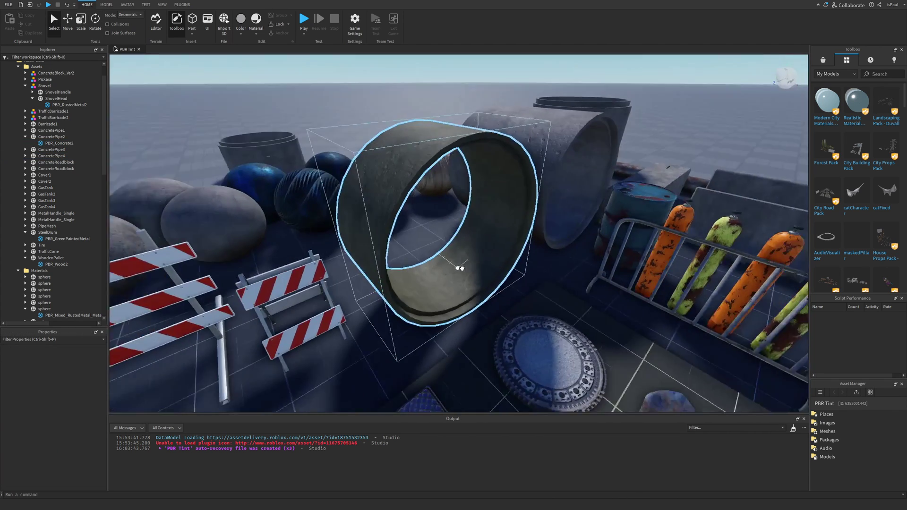
# Examine the olive-tinted ConcretePipe2 up close and among the surrounding construction props.
pyautogui.scroll(-5, 462, 263)
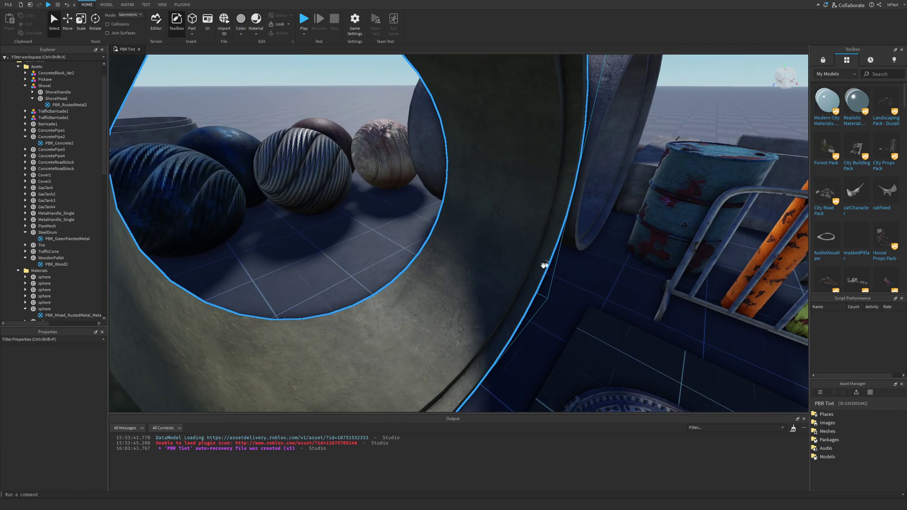
pyautogui.click(544, 265)
pyautogui.press('f')
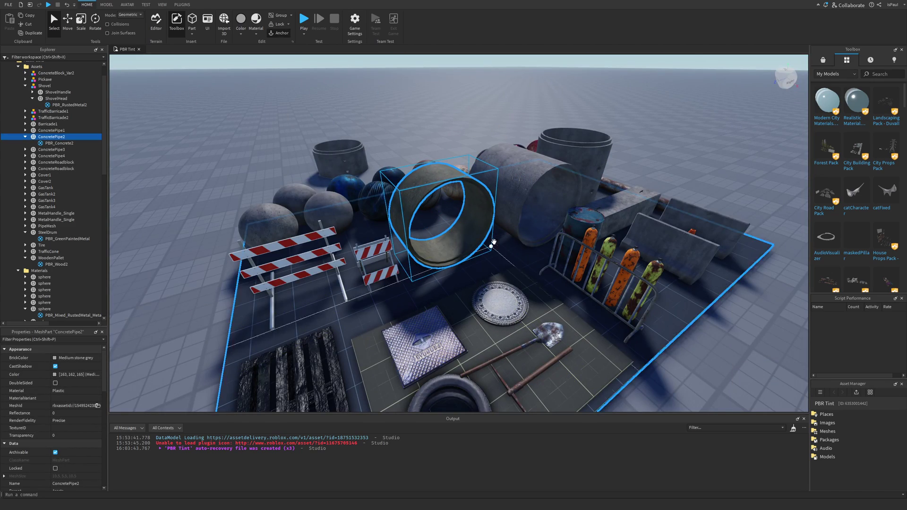
pyautogui.click(494, 259)
pyautogui.moveTo(505, 267); pyautogui.dragTo(506, 269, button='right')
pyautogui.press('a')
pyautogui.press('s')
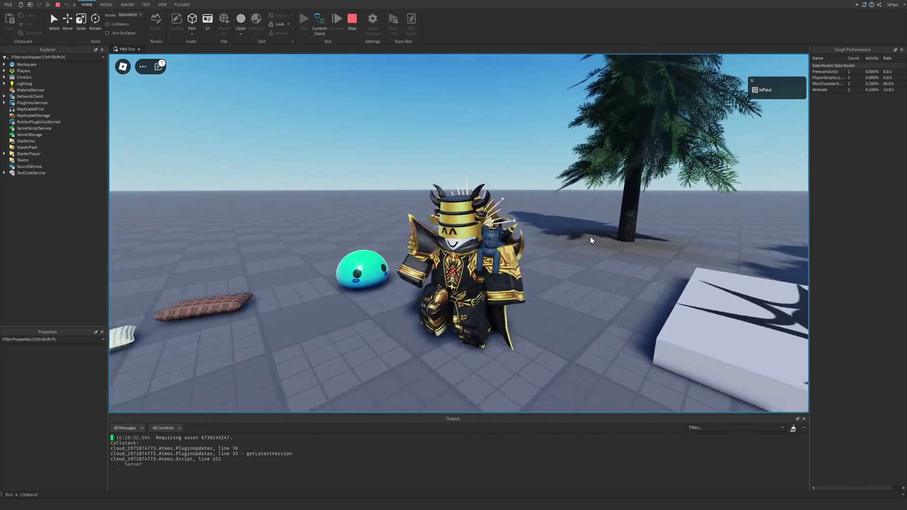
# Walk the character to the open green garbage bin in the playtest and jump around inside it.
pyautogui.moveTo(590, 237); pyautogui.dragTo(590, 236, button='right')
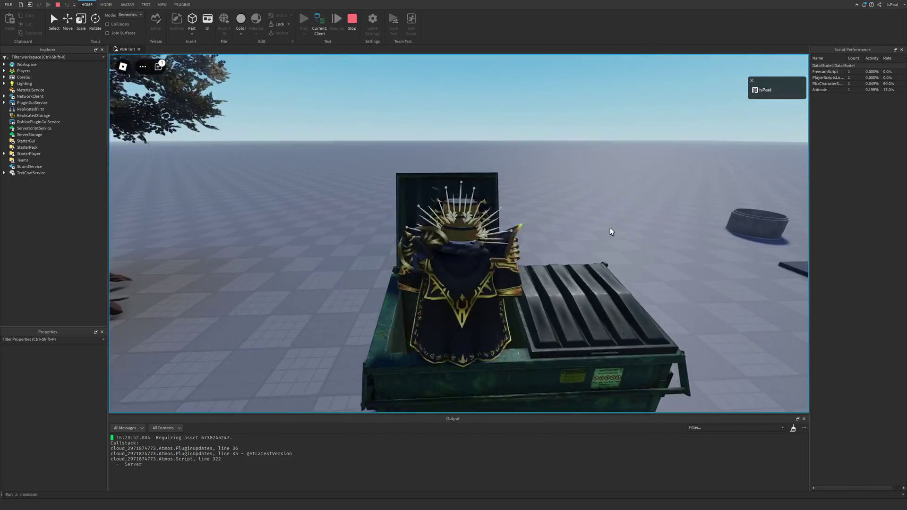
pyautogui.press('w')
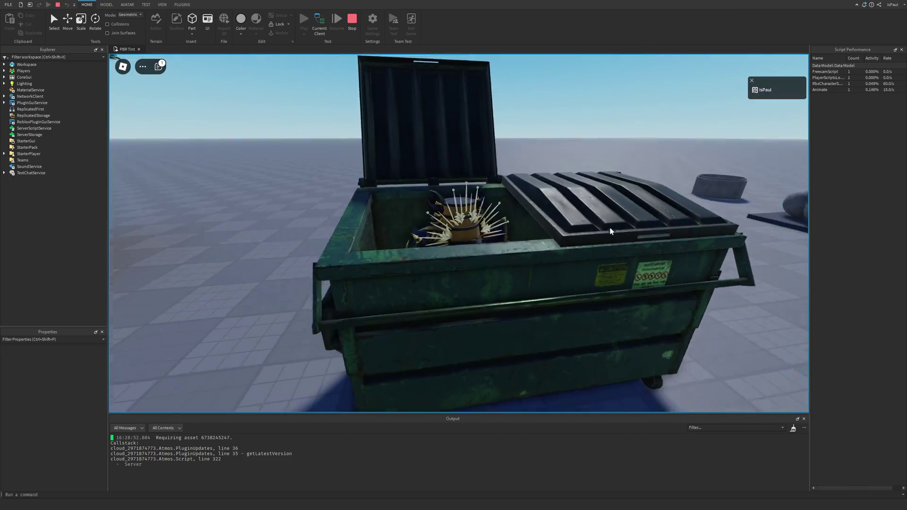
pyautogui.press('space')
pyautogui.press('a')
pyautogui.scroll(2, 638, 223)
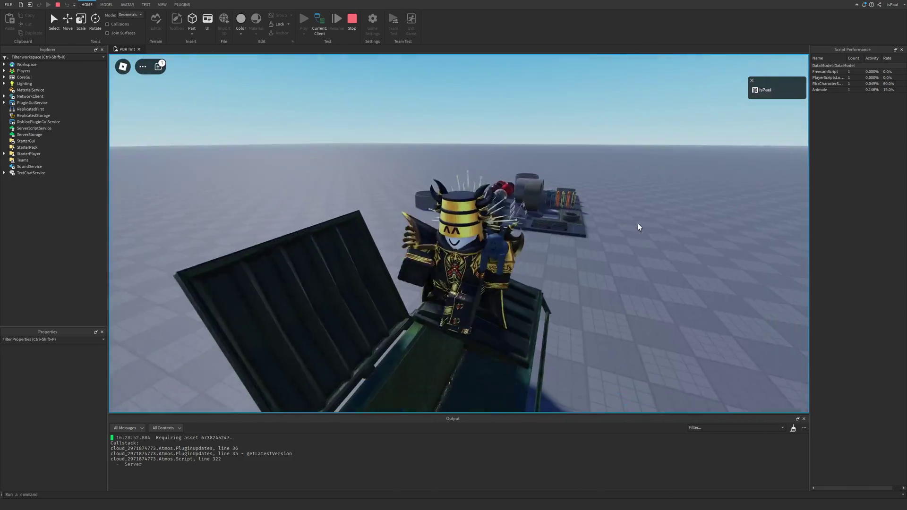
pyautogui.press('w')
pyautogui.press('space')
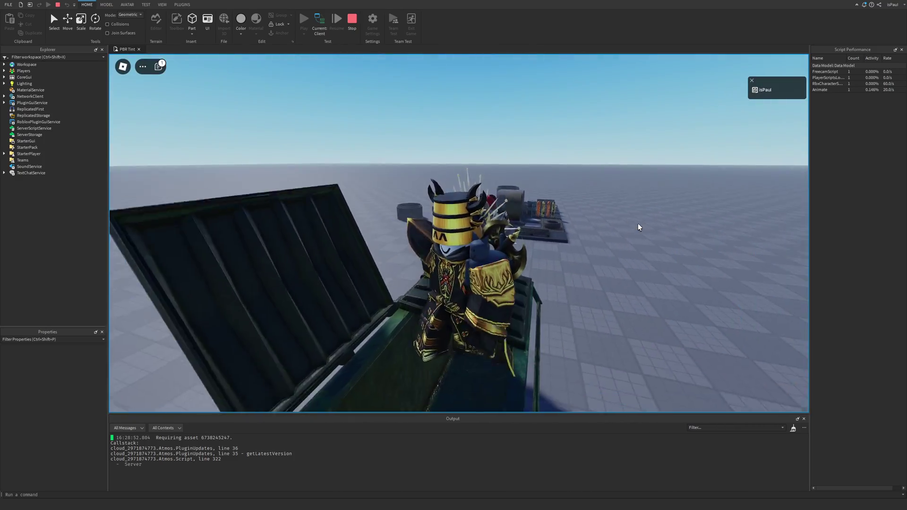